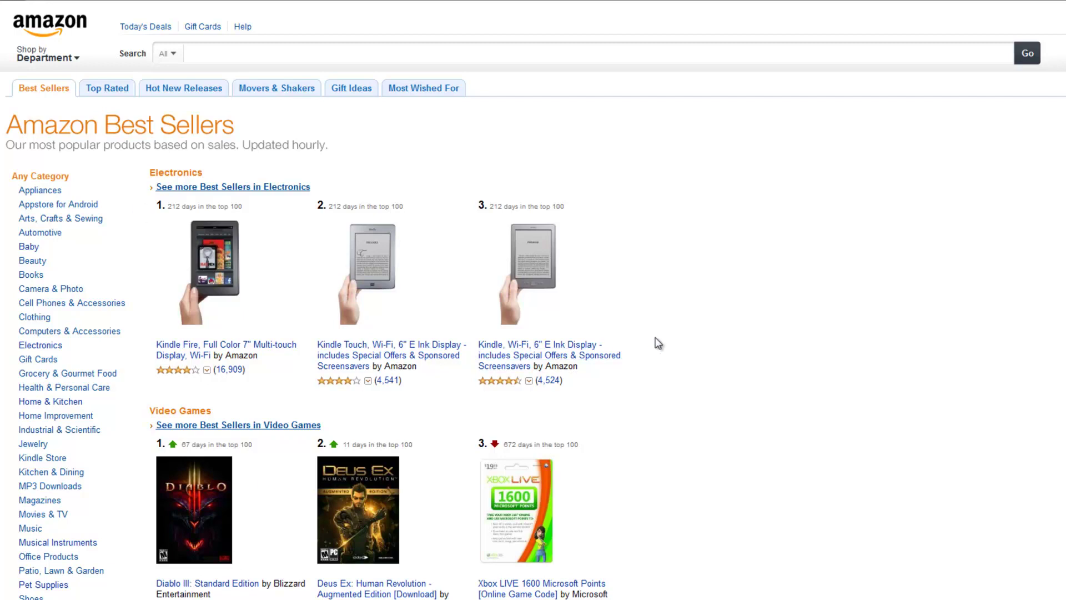
Check the Niche Category Ideas notes, then open the Baby > Potty Training best sellers.
key("alt+Tab")
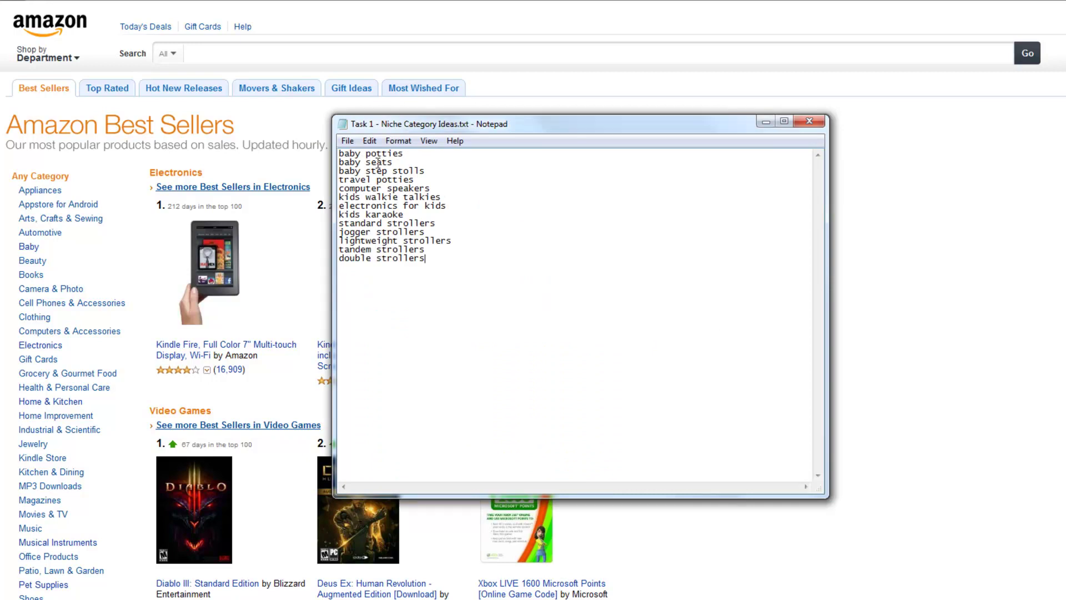
left_click(27, 249)
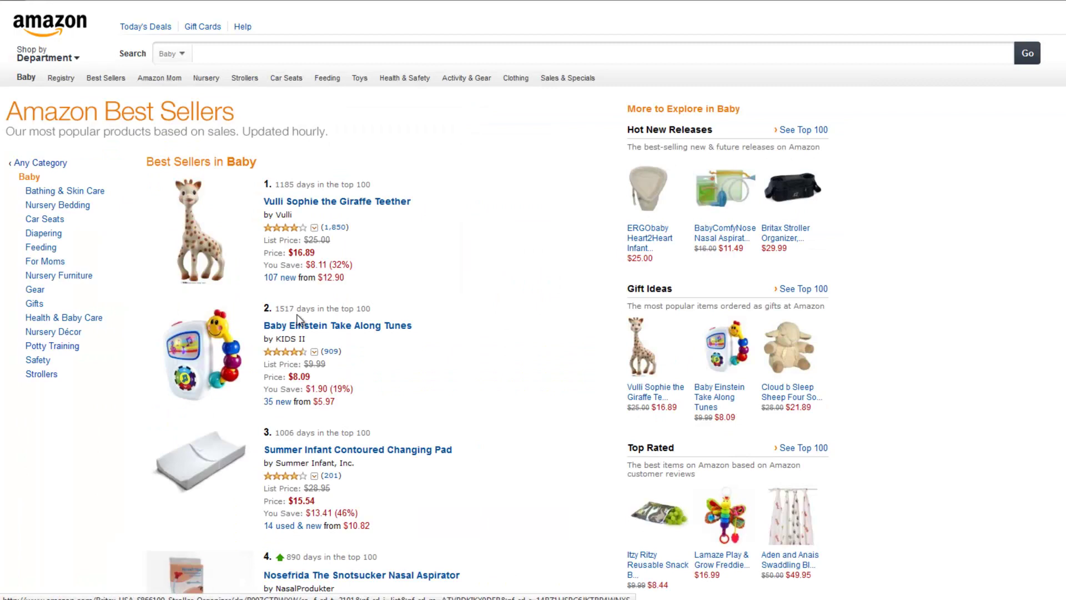
left_click(47, 349)
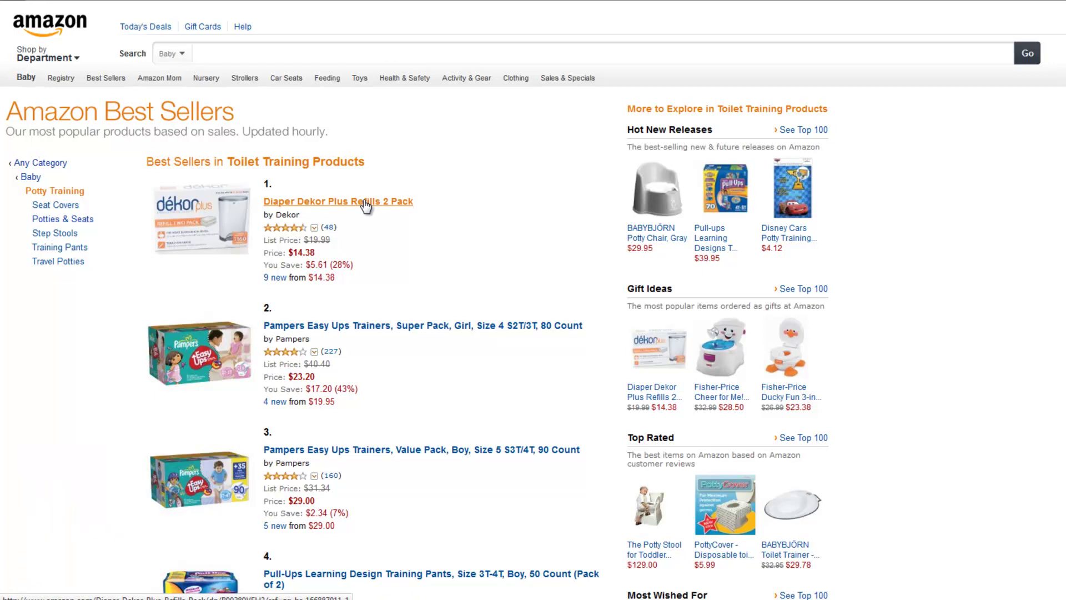
Open Diaper Dekor Plus Refills 2 Pack and show all 7 of its customer tags.
left_click(365, 205)
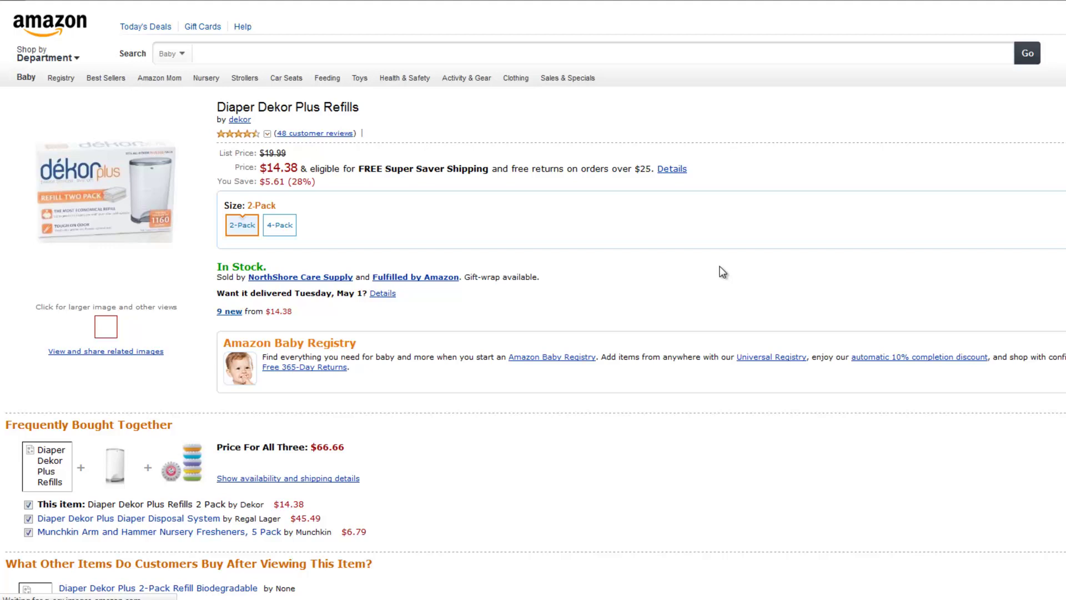
scroll(724, 270, "down", 3)
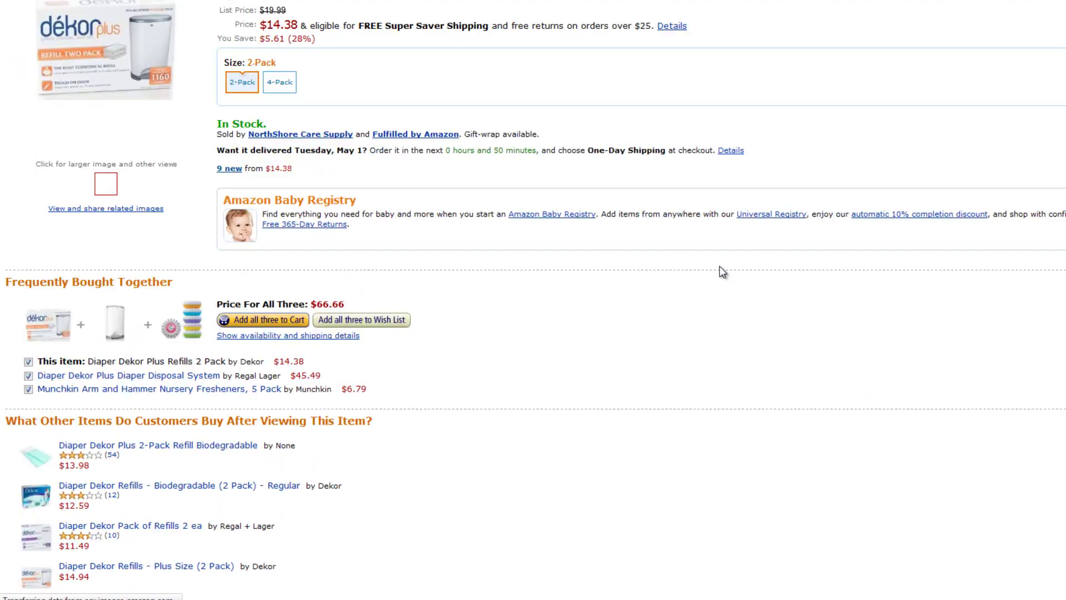
scroll(721, 271, "down", 12)
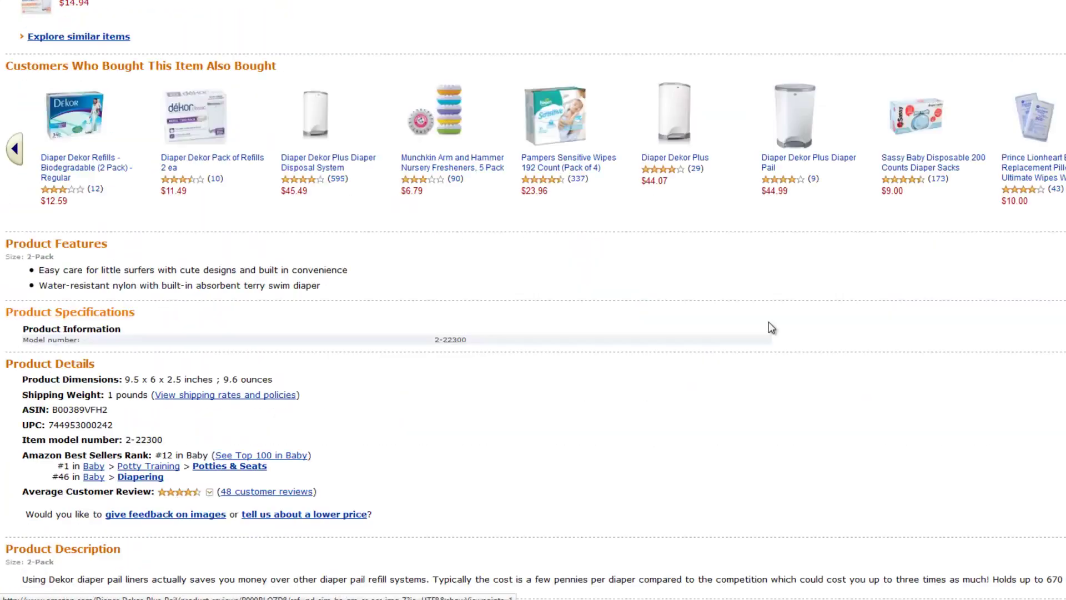
scroll(768, 328, "down", 11)
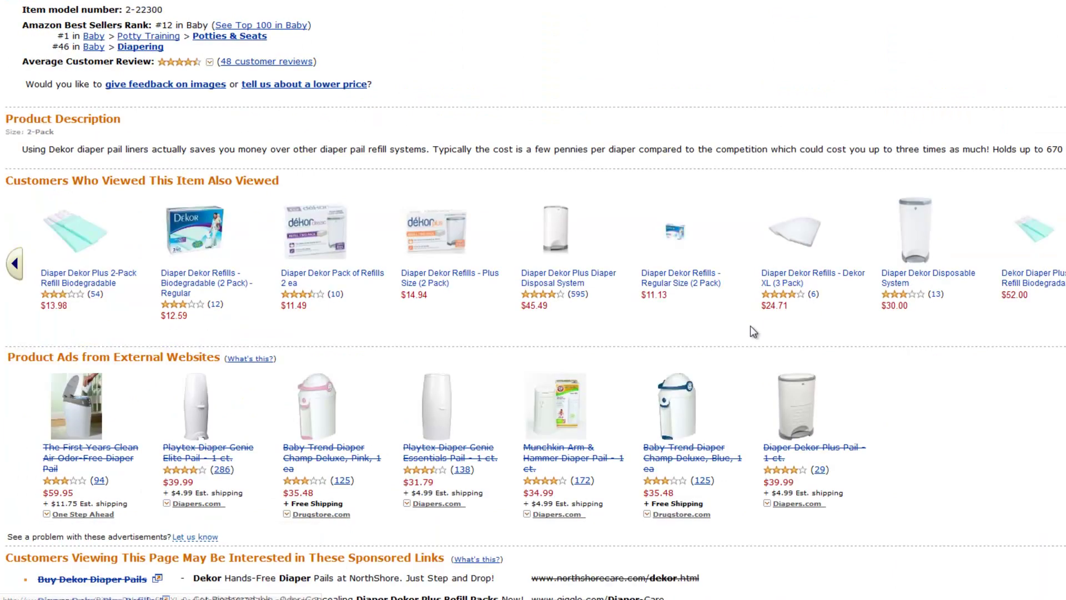
scroll(717, 384, "down", 4)
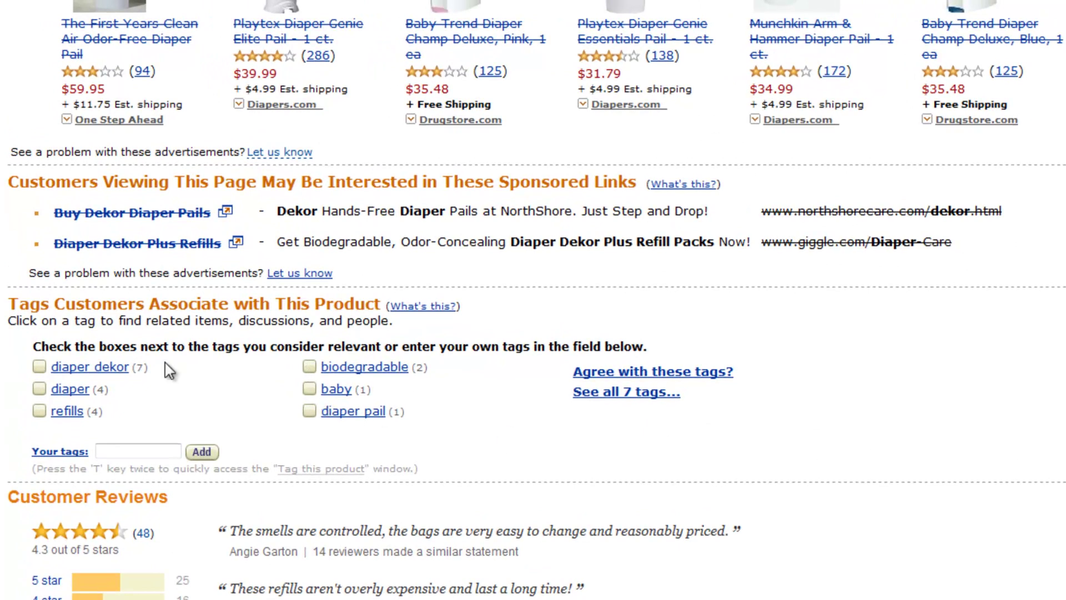
left_click(633, 405)
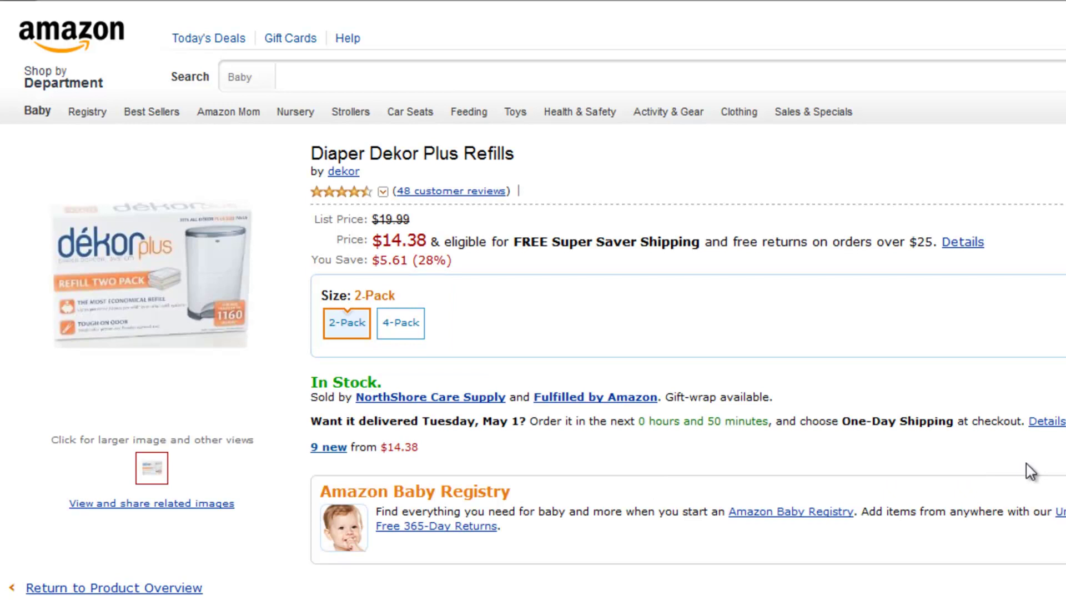
scroll(977, 534, "down", 5)
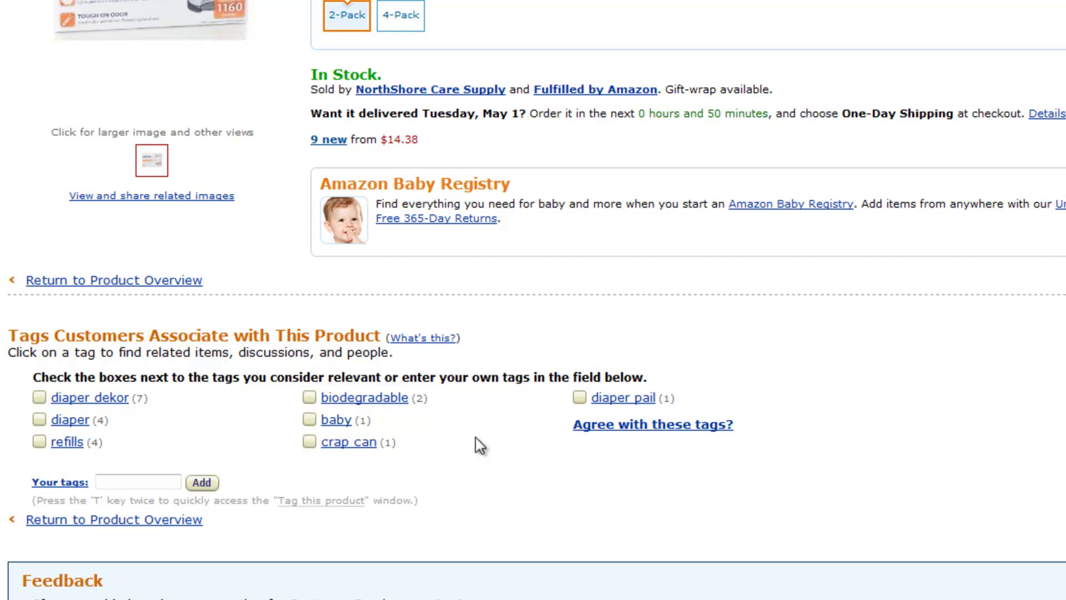
Add 'diaper pail' and 'crap can' below 'double strollers' in the notes, then return to Amazon.
key("alt+Tab")
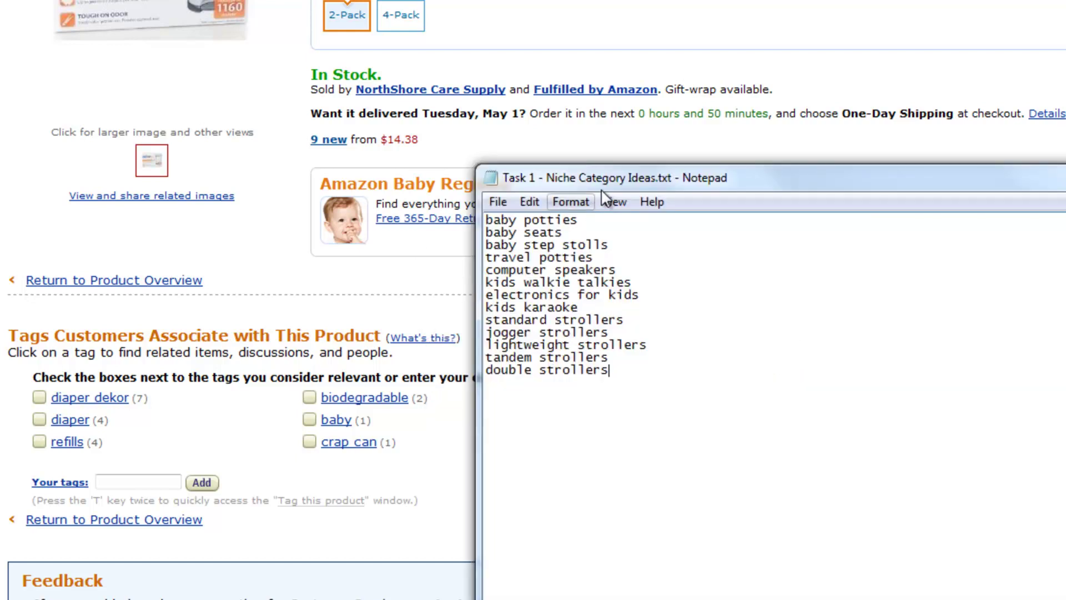
left_click_drag(610, 178, 909, 164)
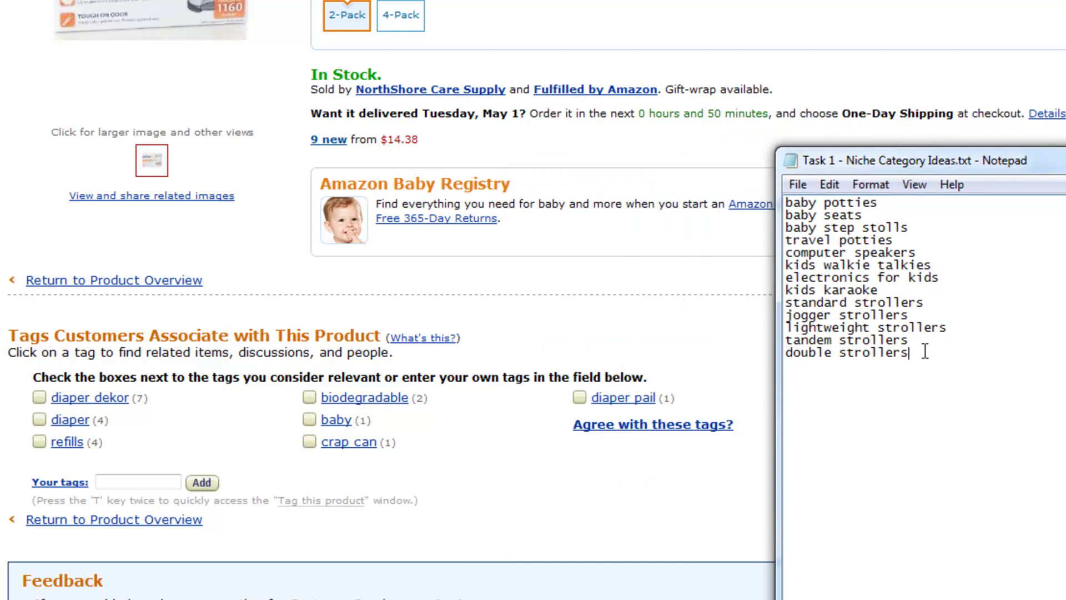
key("Return")
type("diaper pail")
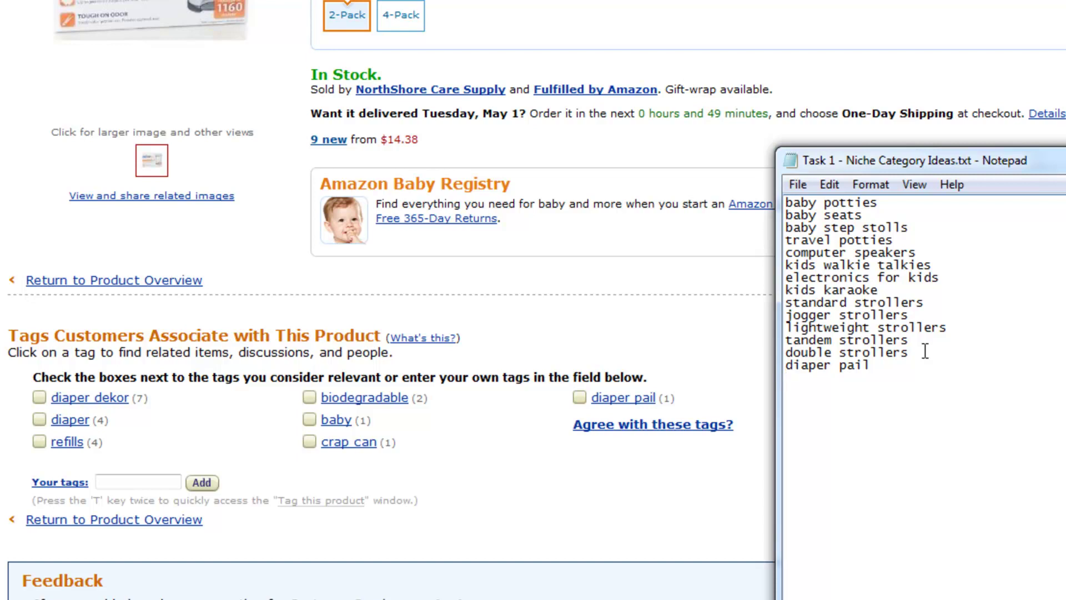
type("crap can")
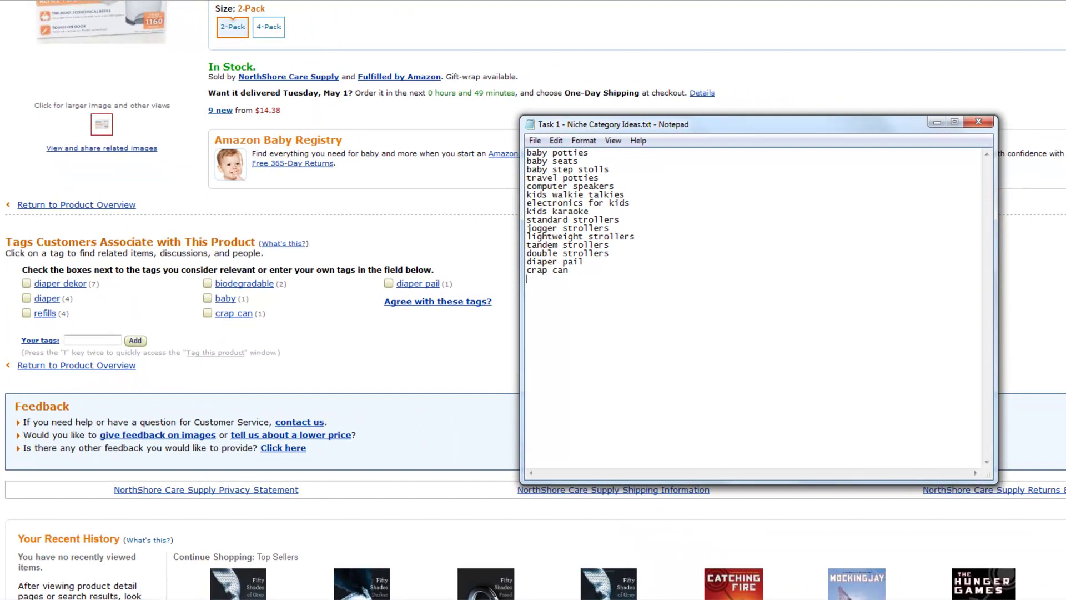
key("alt+Tab")
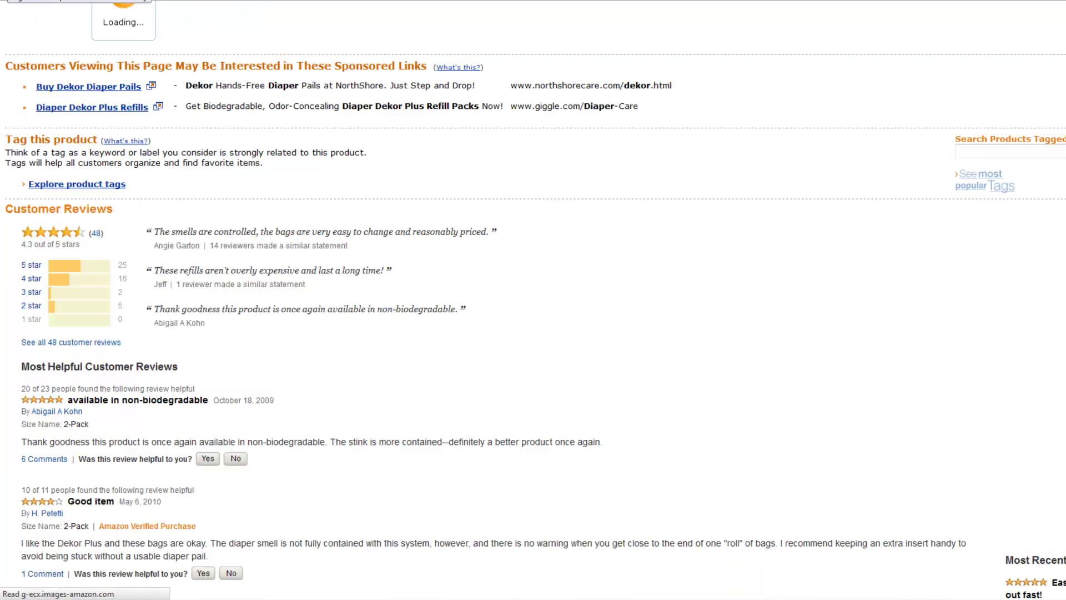
Look through the top Travel Potties product, then go back to the Toilet Training Products best sellers.
key("alt+Left")
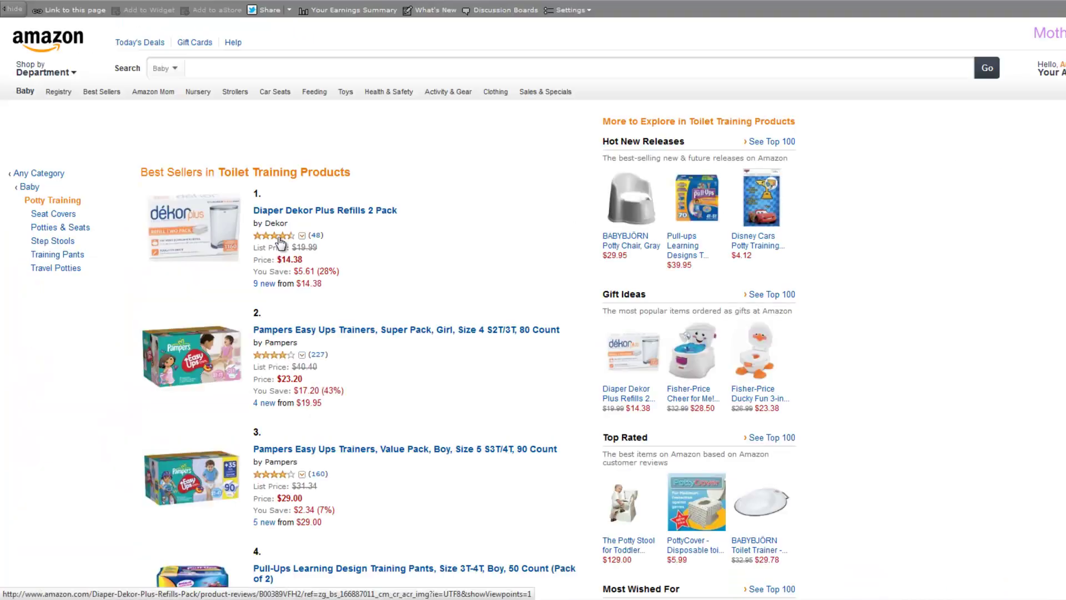
left_click(93, 268)
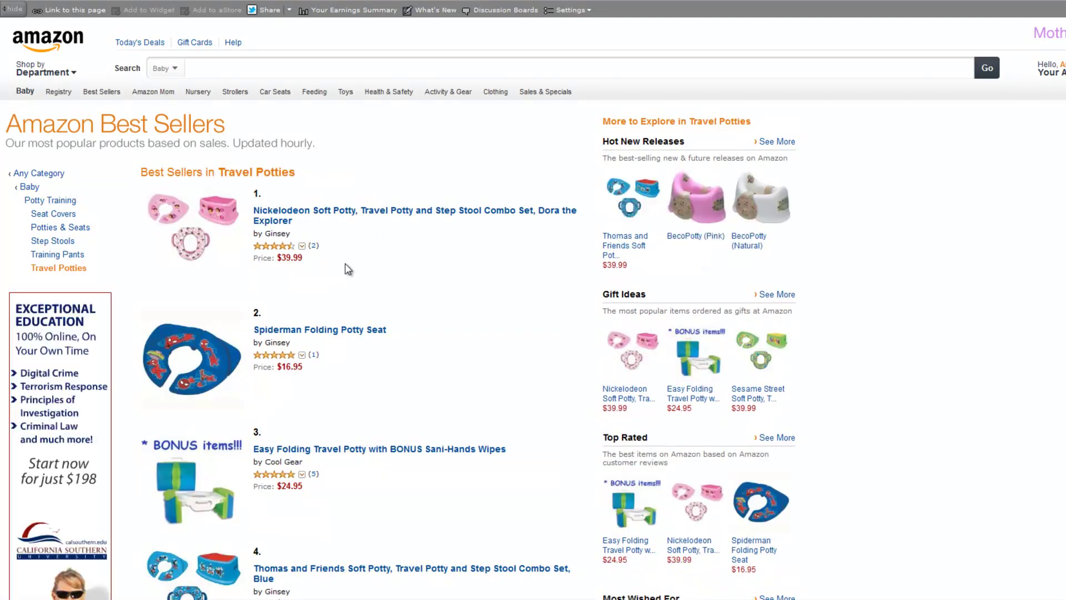
left_click(380, 215)
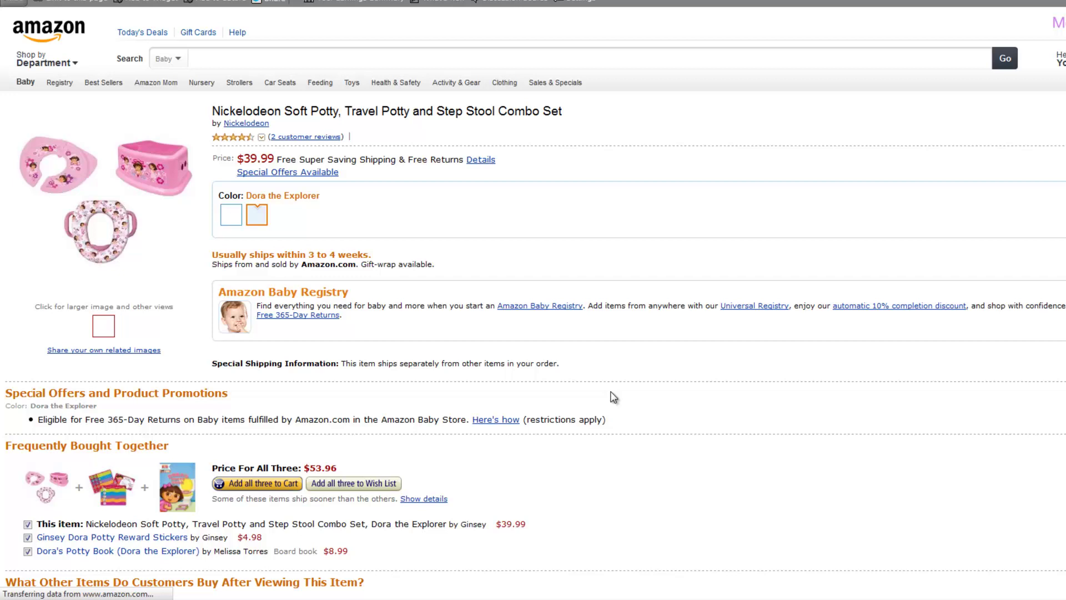
scroll(619, 395, "down", 10)
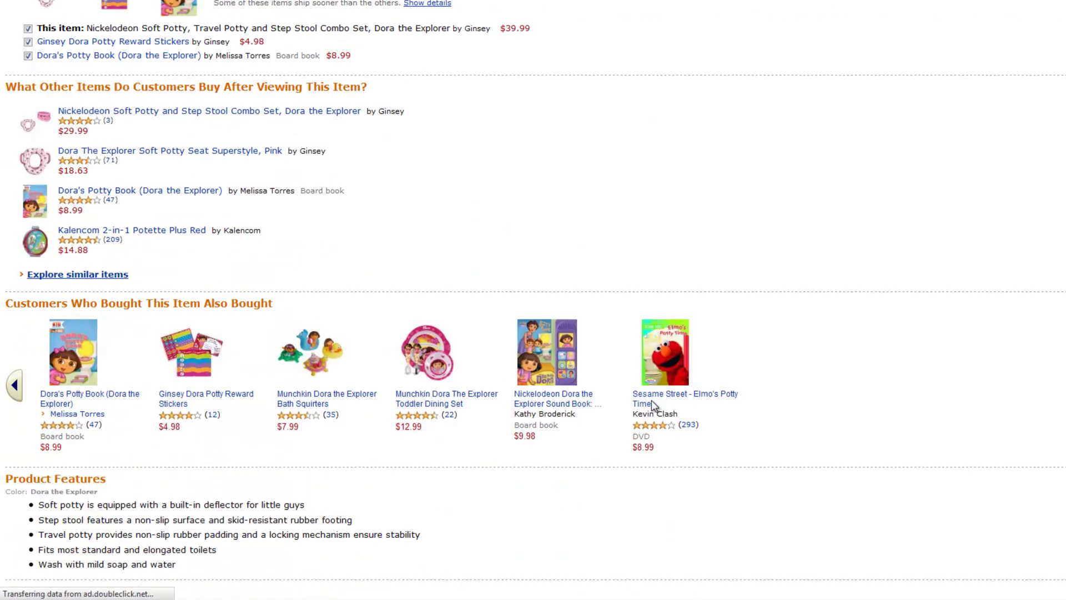
scroll(652, 400, "down", 5)
scroll(651, 400, "down", 3)
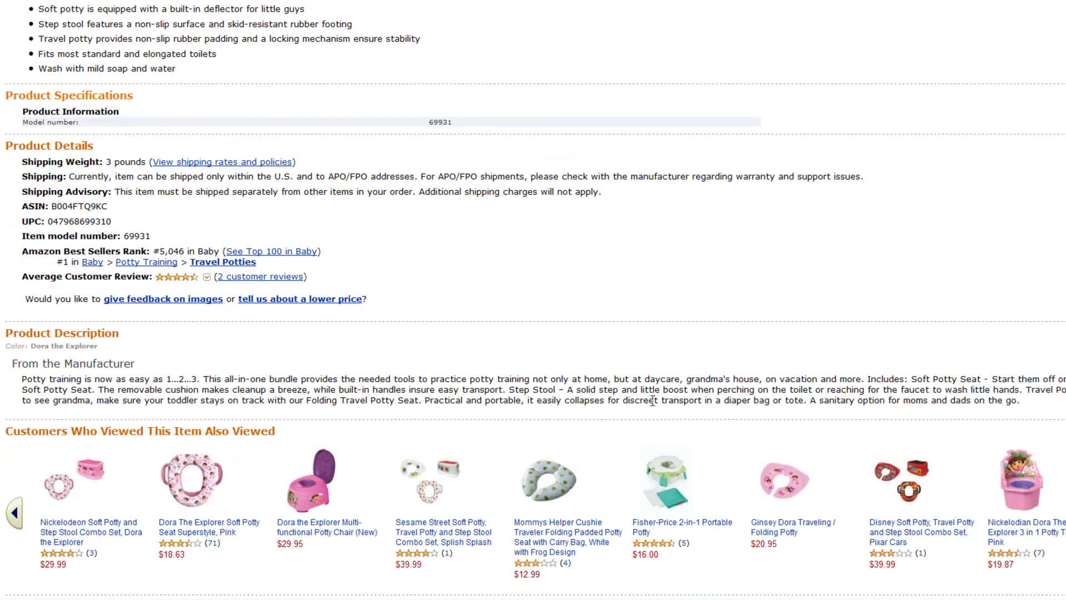
scroll(653, 407, "down", 5)
scroll(651, 399, "down", 5)
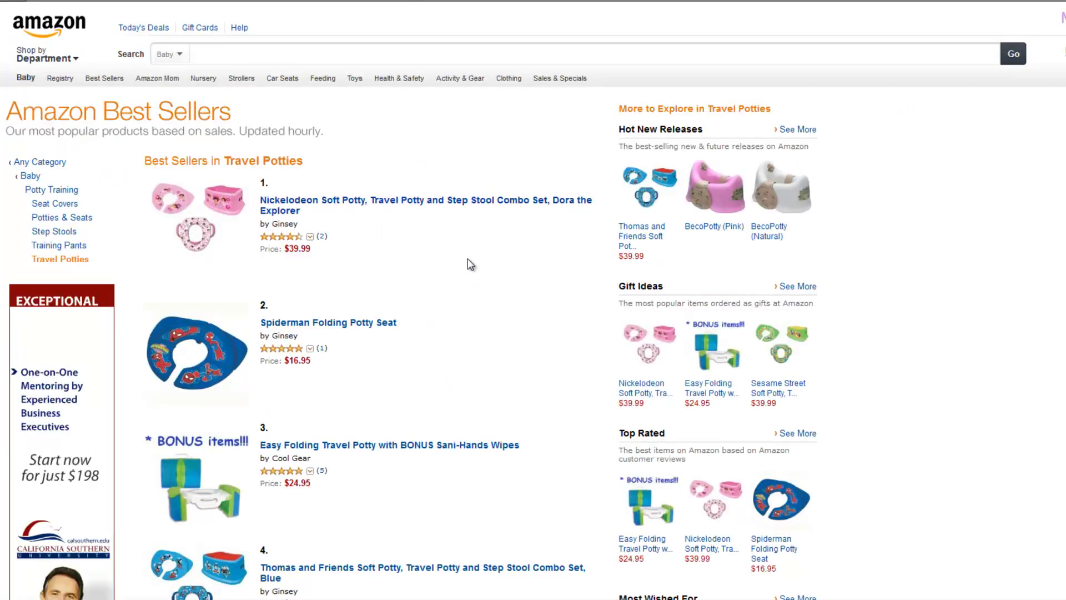
key("alt+Left")
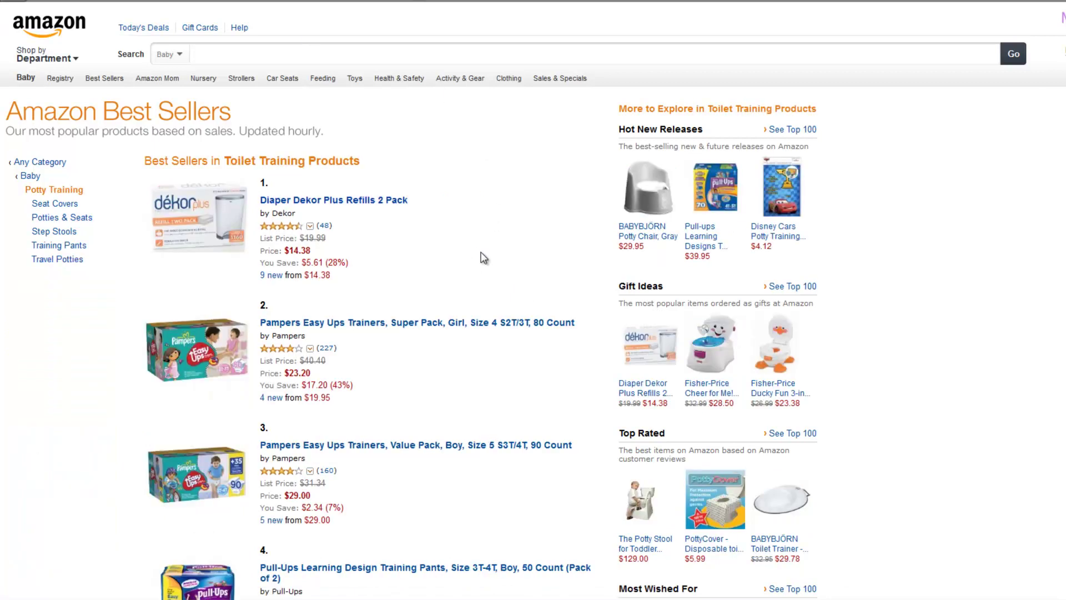
From Step Stools best sellers, open Little Looster's Looster Booster, White and scroll to its tags.
left_click(61, 235)
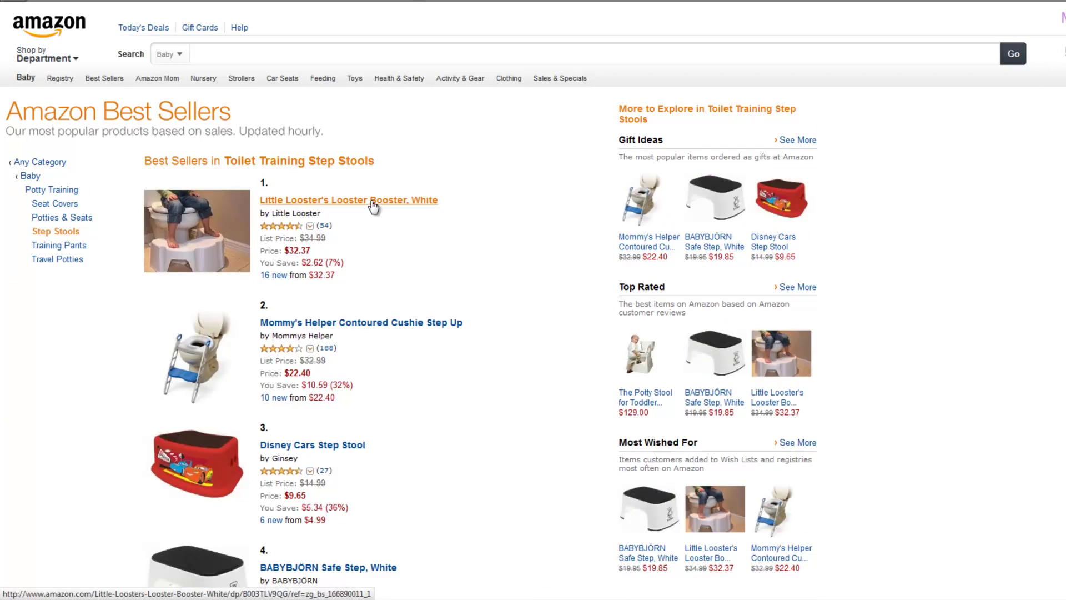
left_click(372, 202)
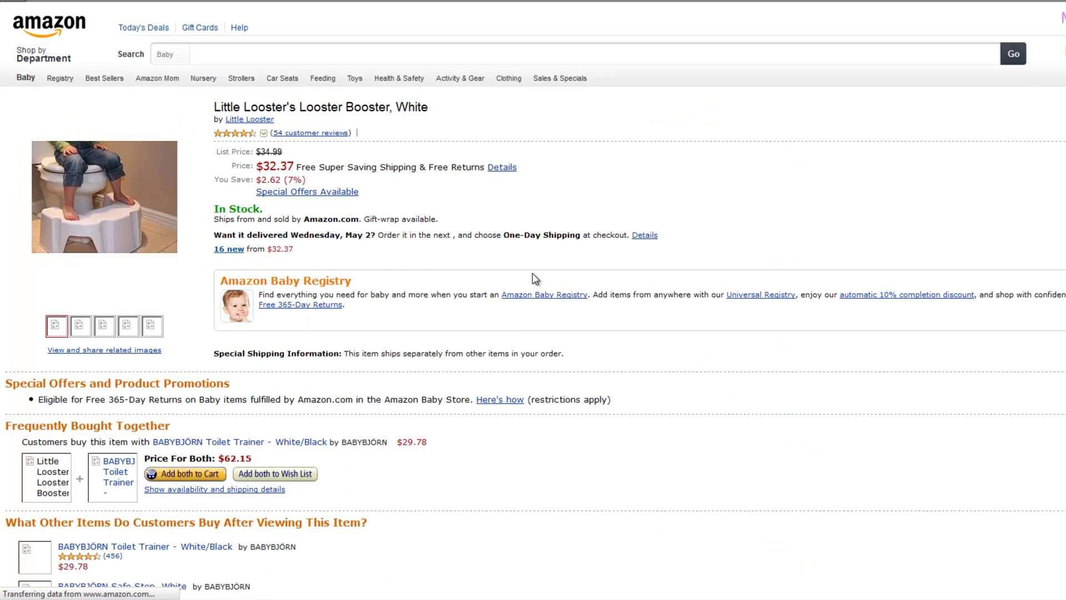
scroll(533, 358, "down", 5)
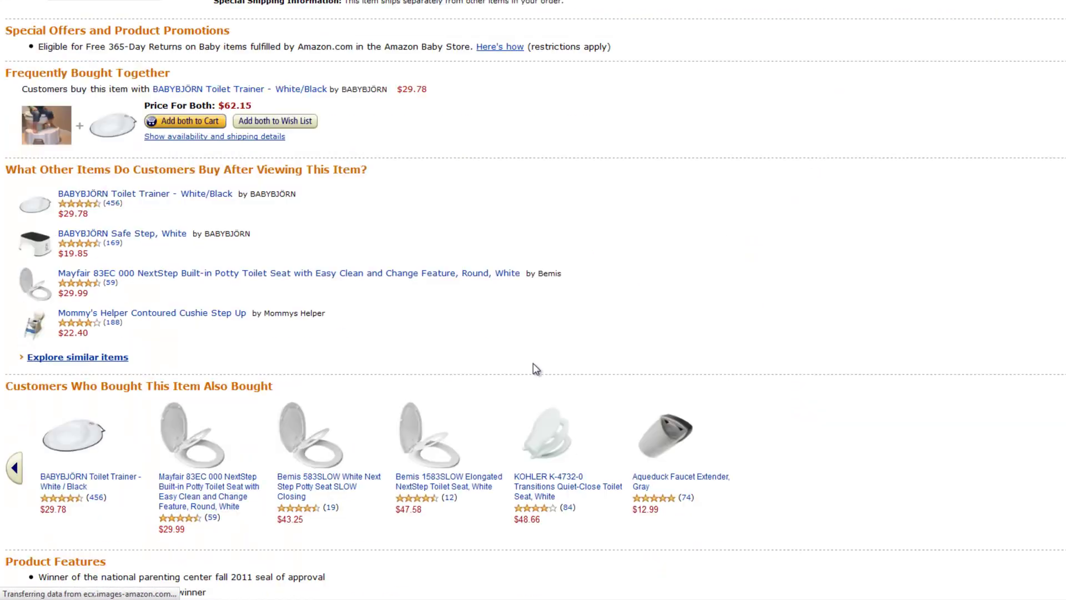
scroll(535, 369, "down", 13)
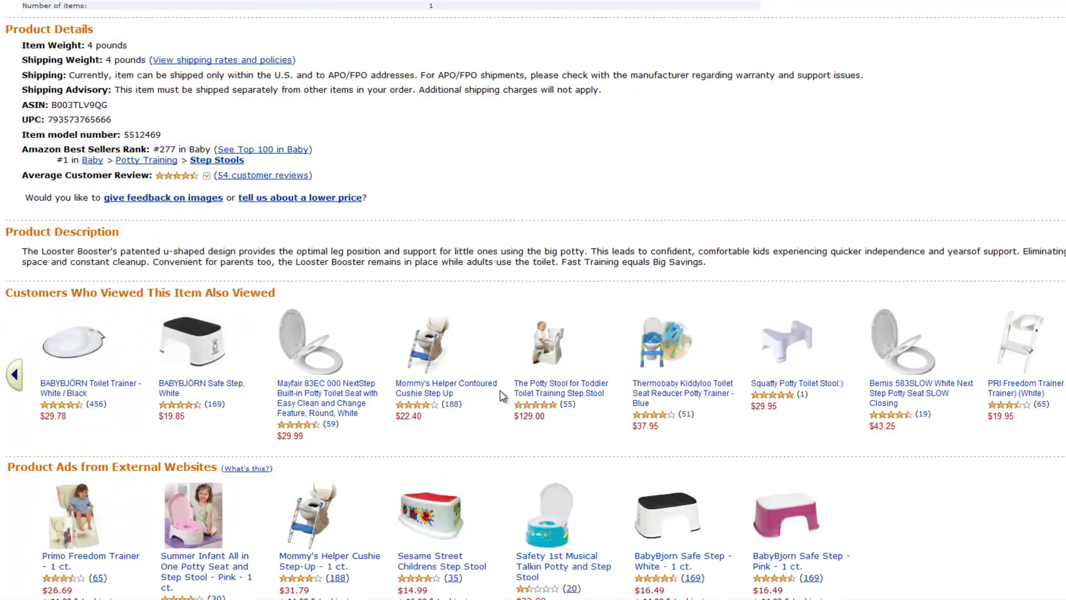
scroll(500, 390, "down", 5)
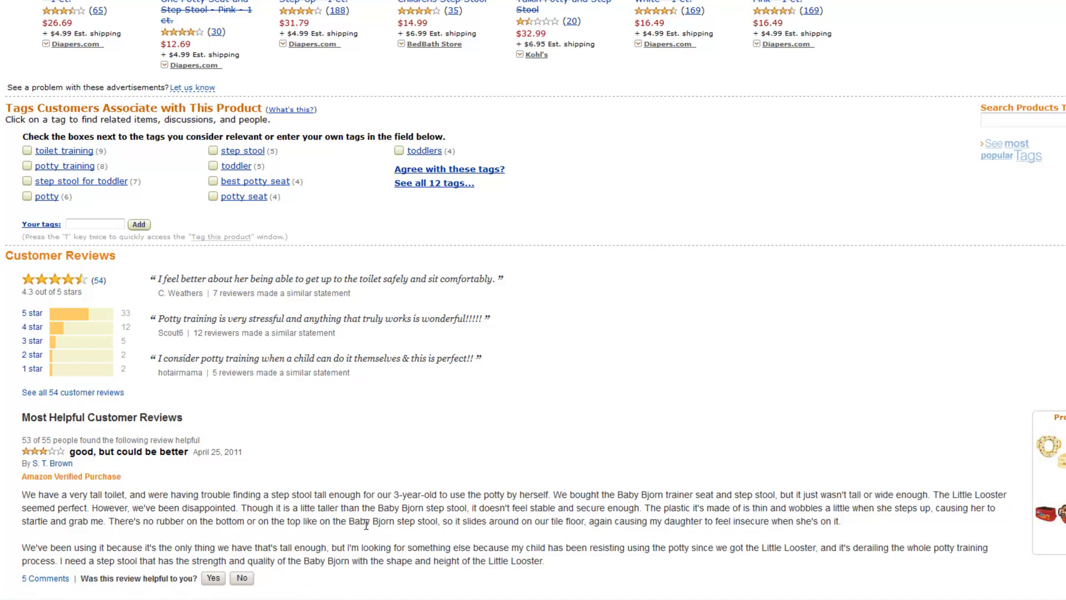
Type 'step stools for toddlers' on the line below 'crap can', correcting the typo.
key("alt+Tab")
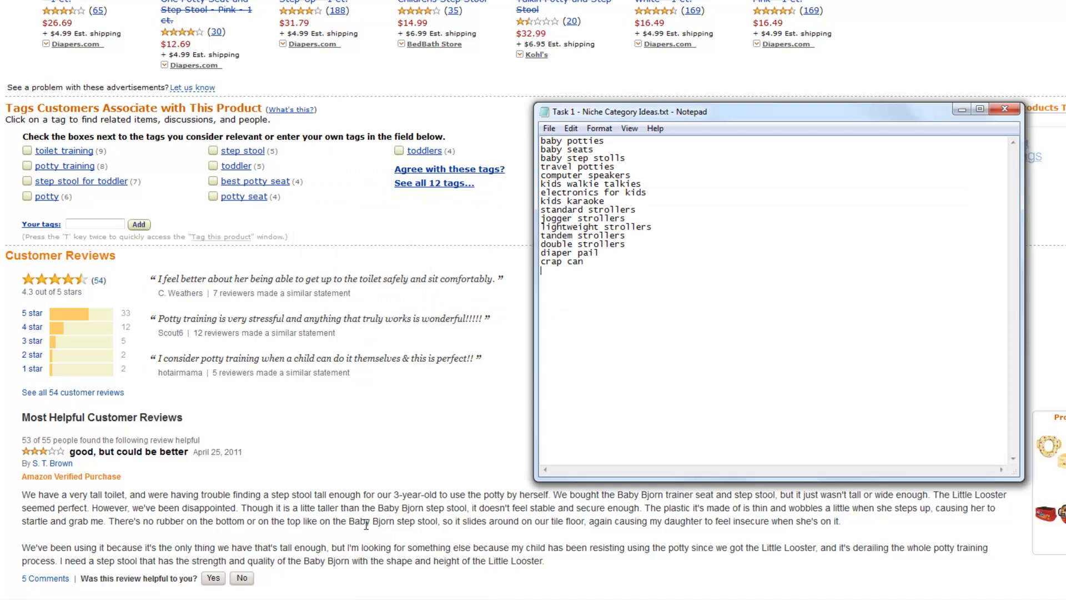
type("step stoll")
key("BackSpace")
key("BackSpace")
key("BackSpace")
type("ols for toddlers")
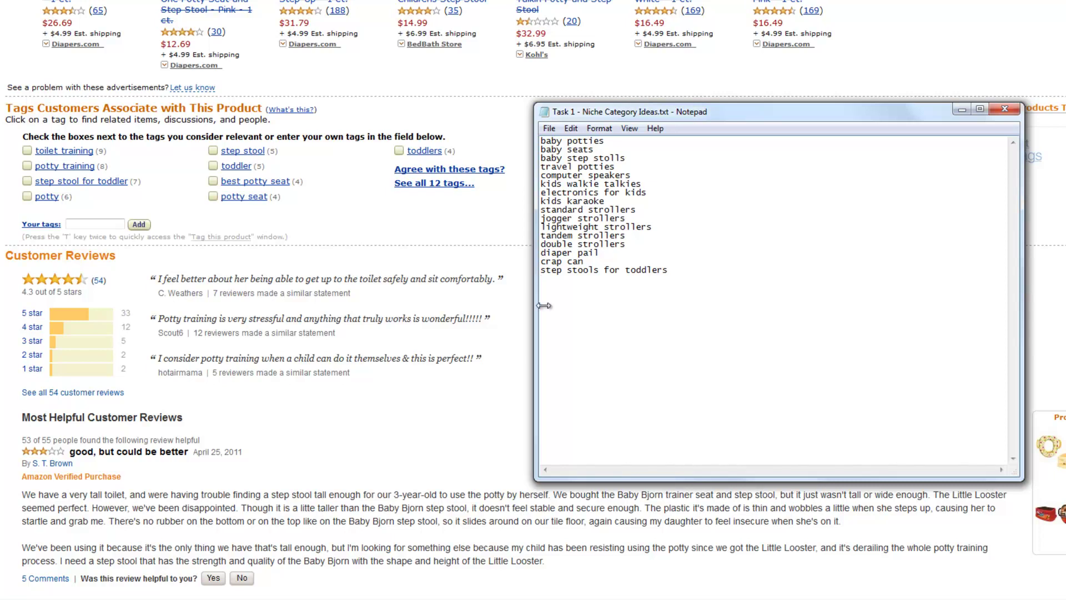
View all 12 step stool tags, return to the all-category Best Sellers page, and reopen the notes.
left_click(430, 197)
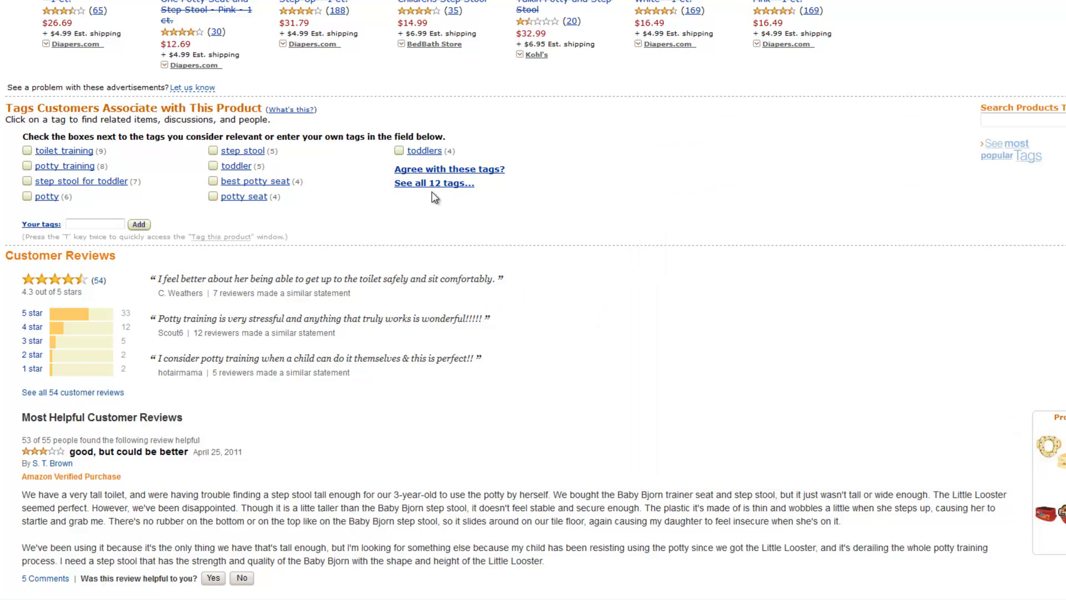
left_click(431, 184)
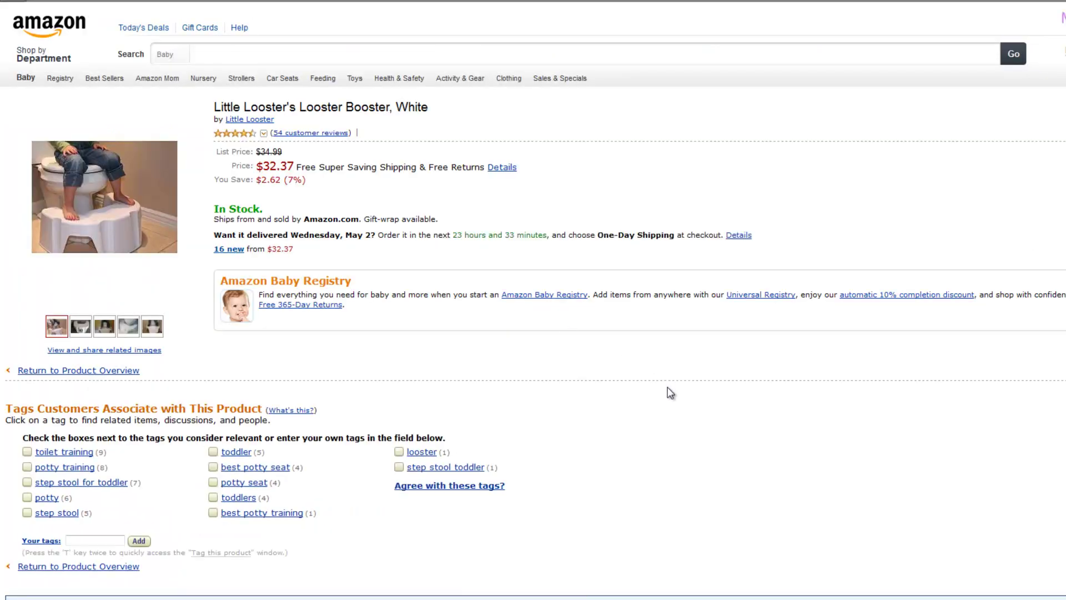
scroll(669, 390, "down", 2)
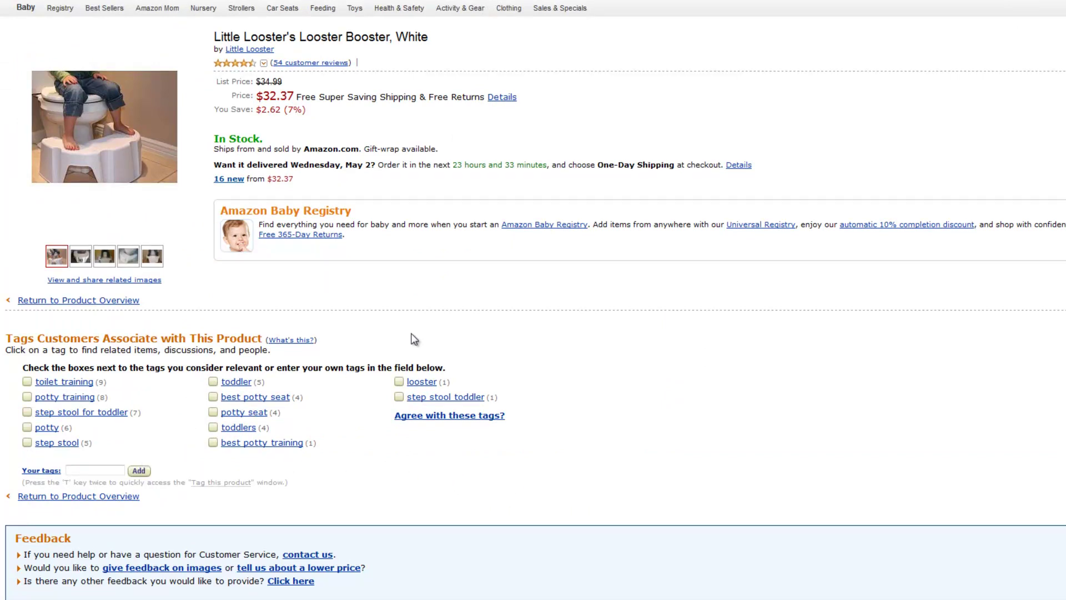
mouse_move(129, 256)
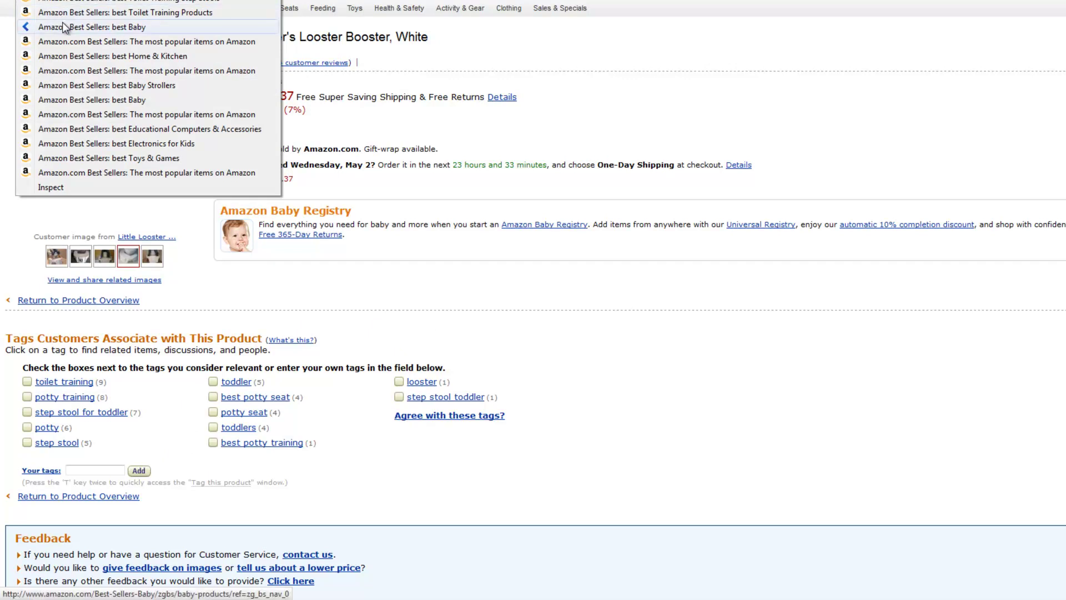
key("Escape")
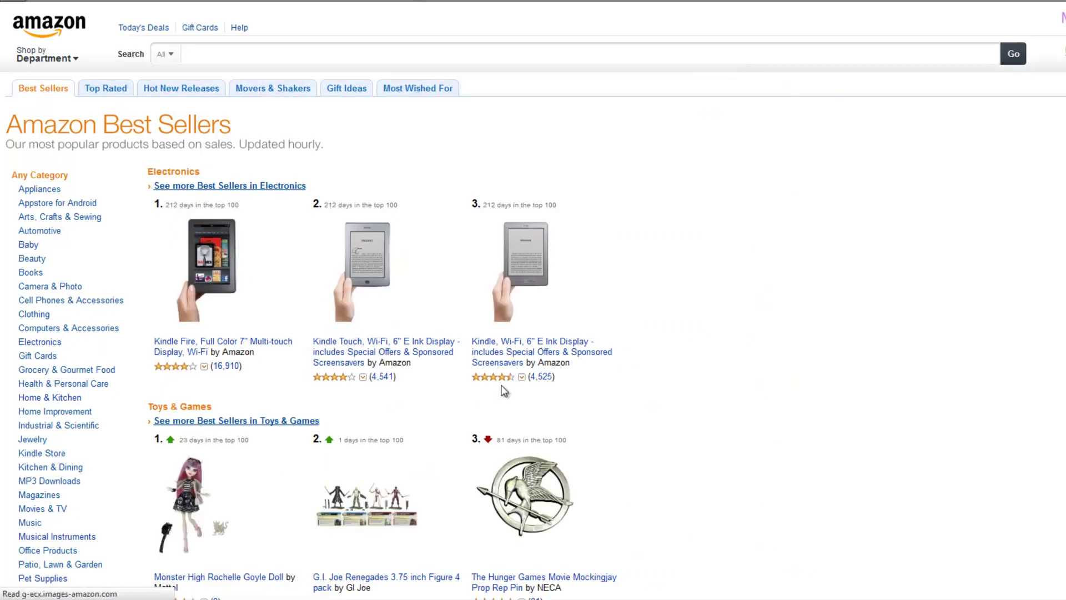
key("alt+Tab")
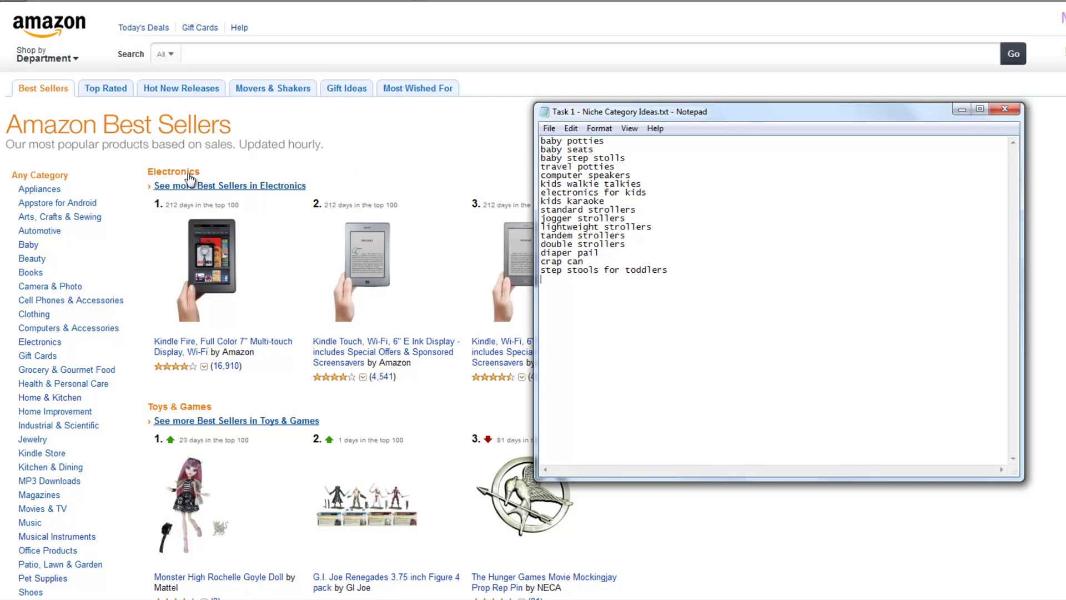
Navigate Best Sellers via Electronics > Computers & Add-Ons > Computer Accessories to Computer Speakers.
left_click(102, 333)
left_click(100, 328)
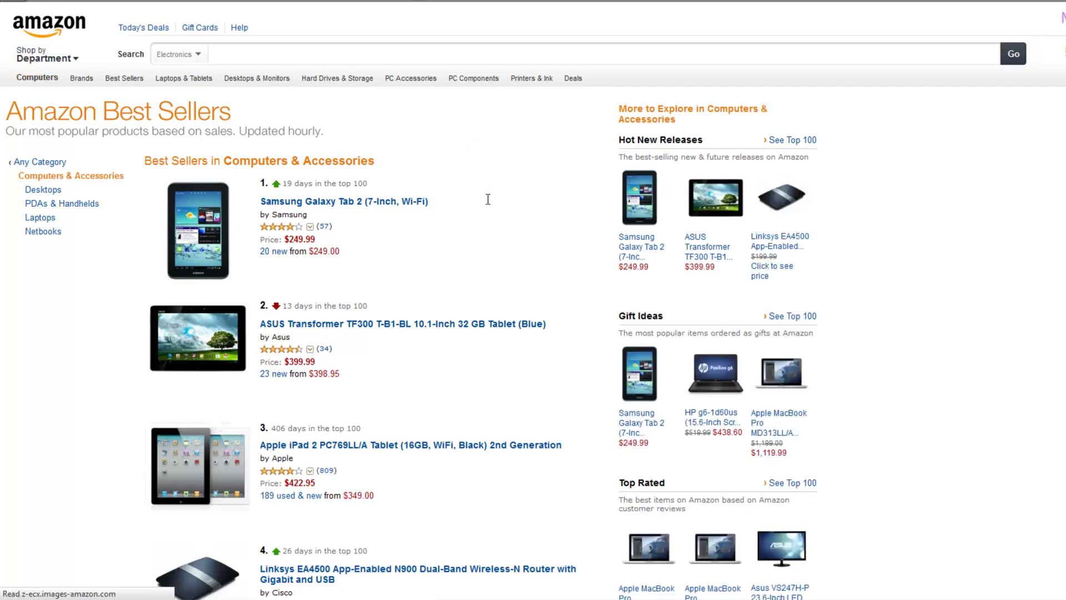
left_click(40, 161)
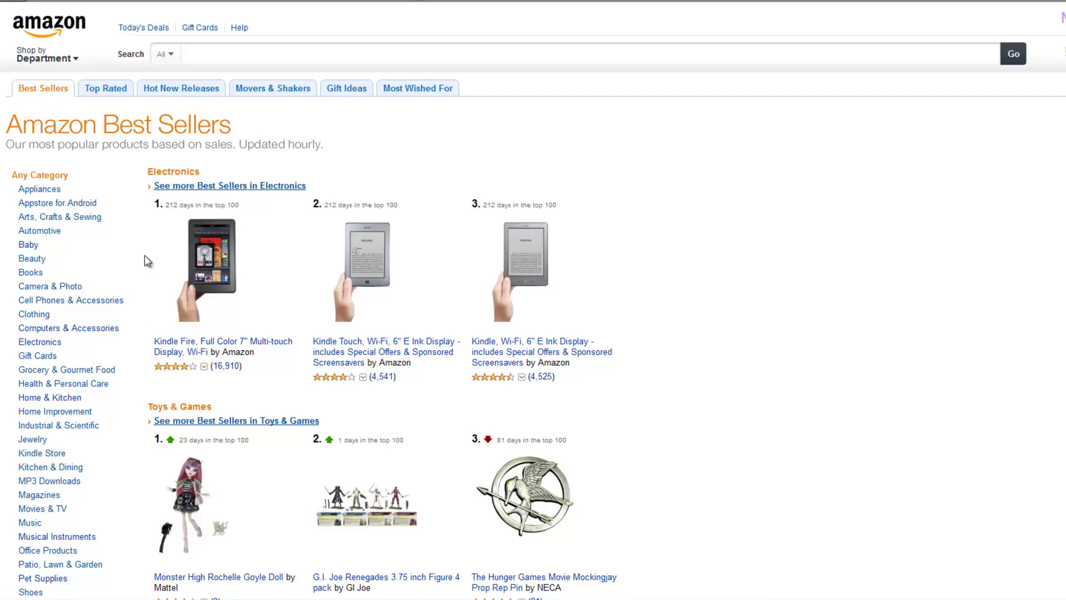
scroll(144, 276, "down", 1)
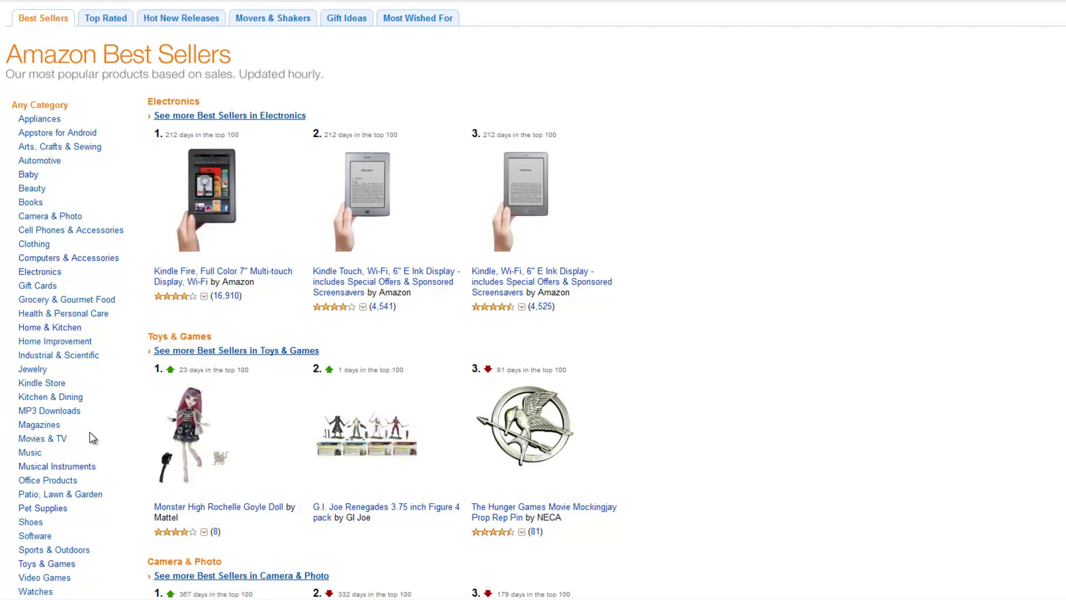
left_click(52, 275)
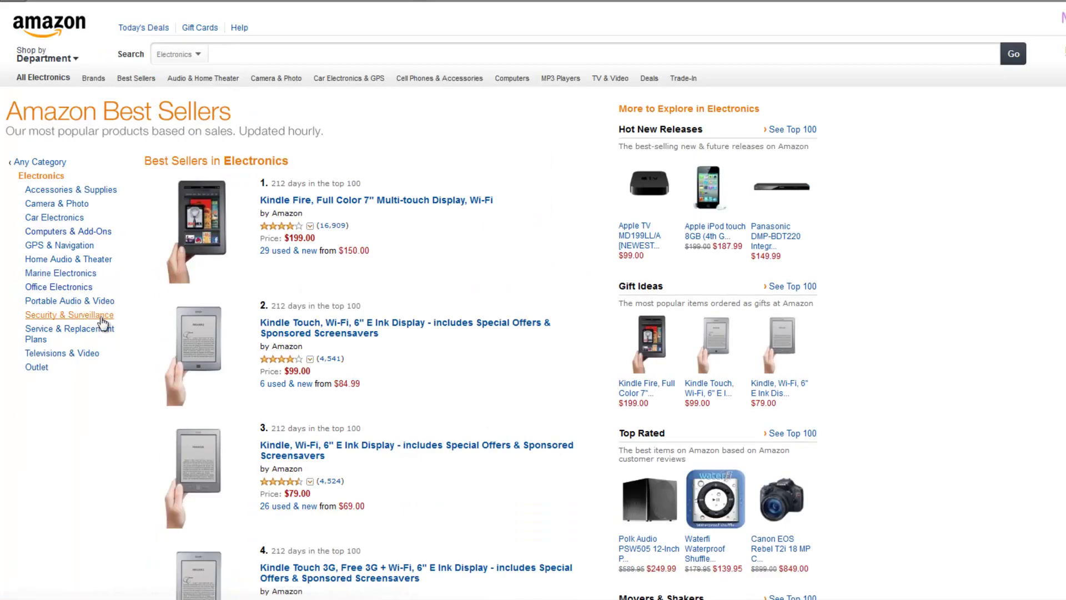
left_click(88, 236)
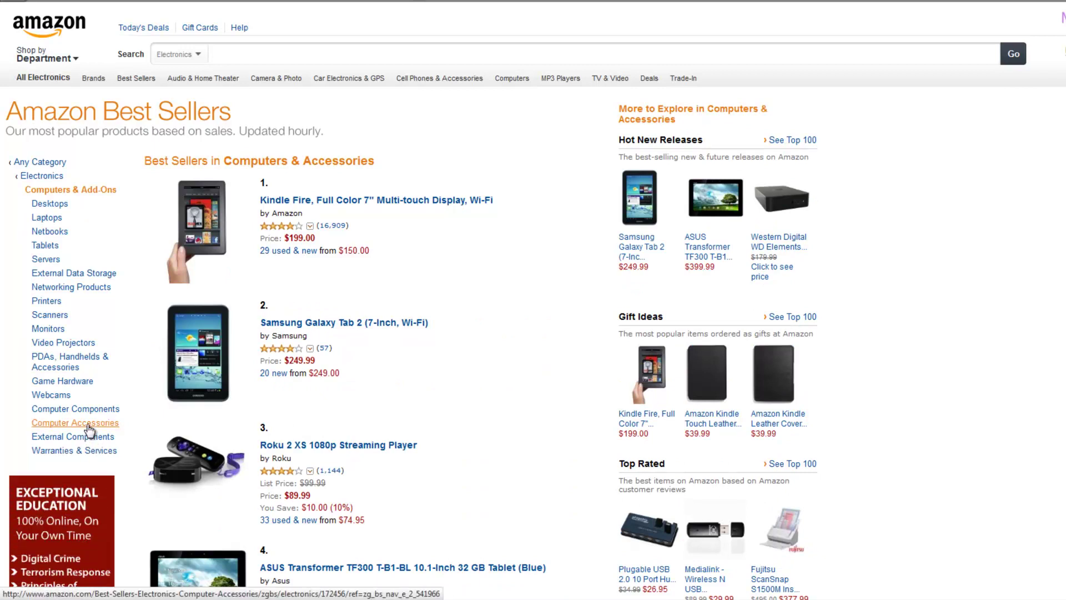
left_click(88, 425)
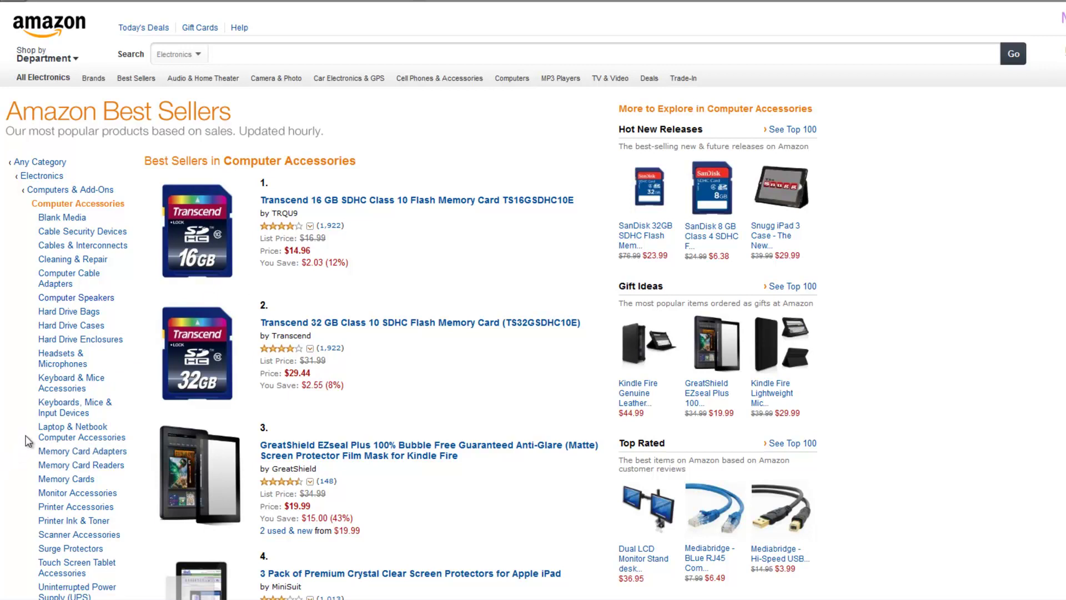
scroll(26, 441, "down", 1)
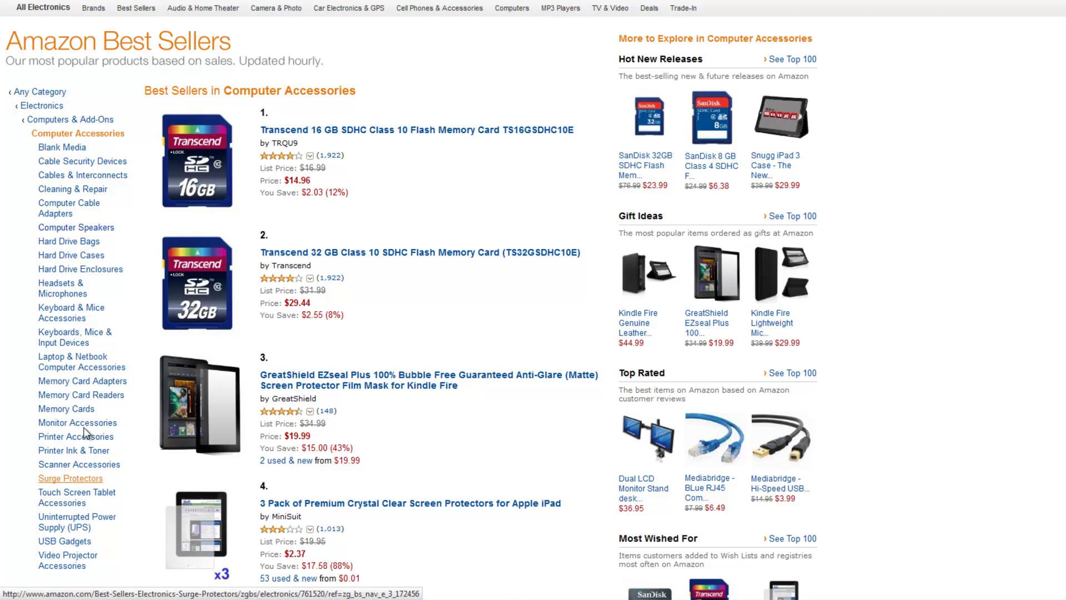
left_click(70, 233)
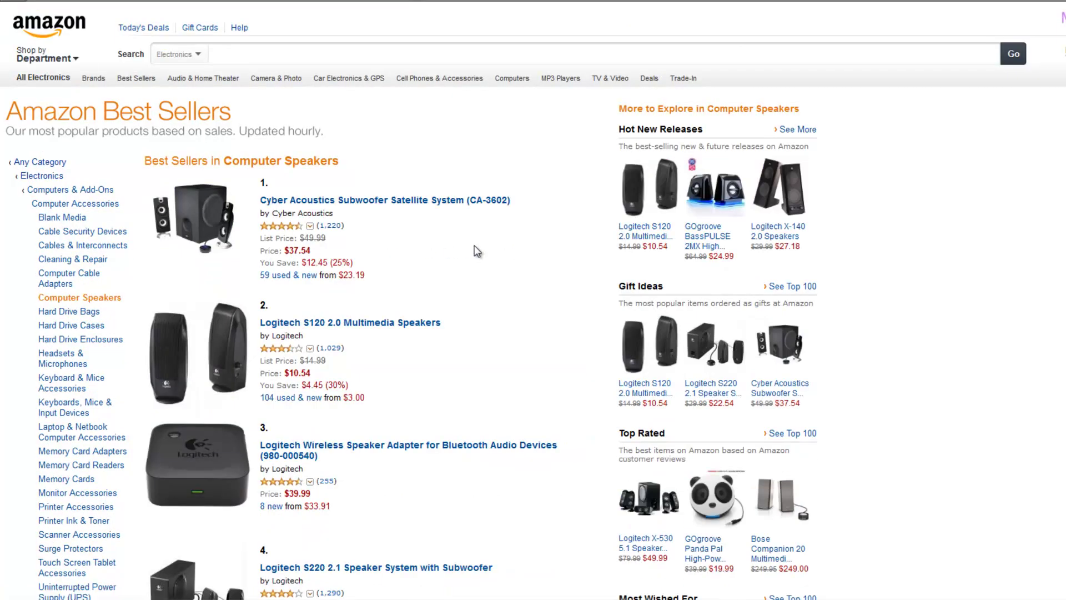
Open the #1 Cyber Acoustics CA-3602 speaker system and scroll down to its customer tags.
left_click(426, 201)
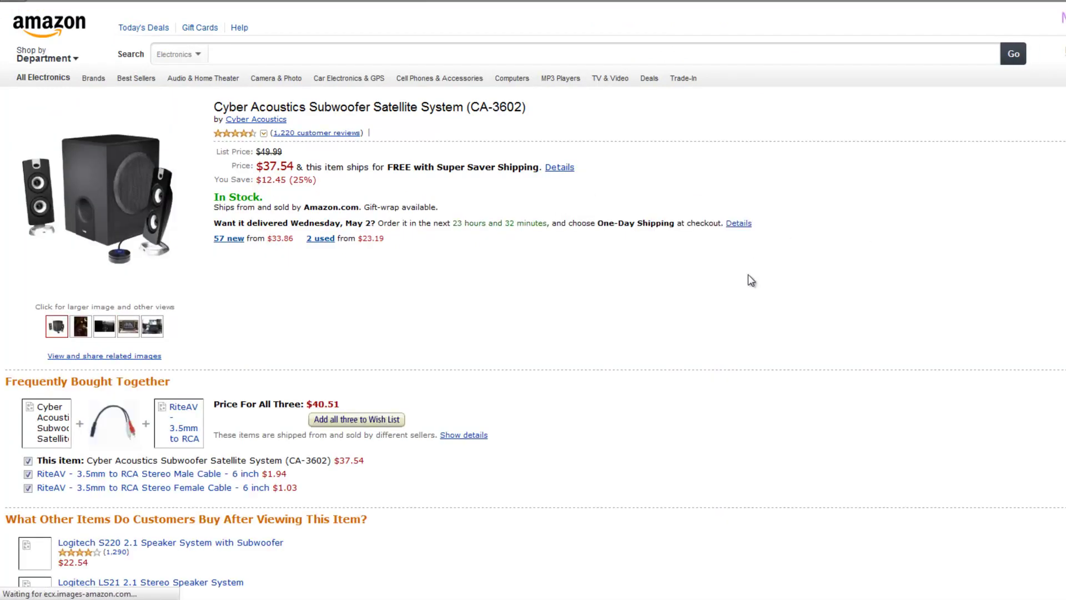
scroll(745, 318, "down", 5)
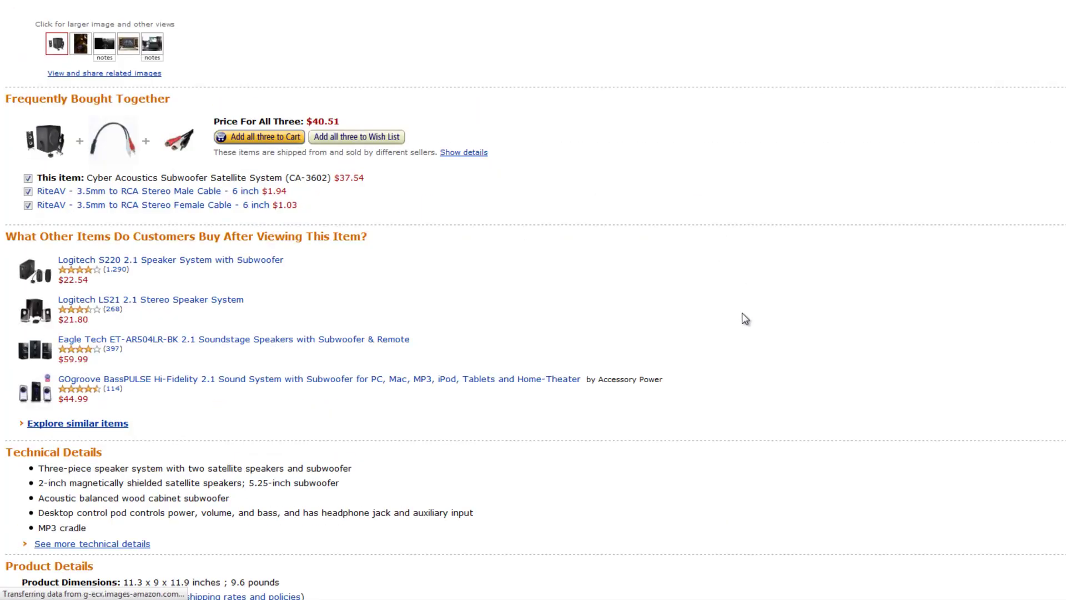
scroll(745, 319, "down", 3)
scroll(745, 318, "down", 1)
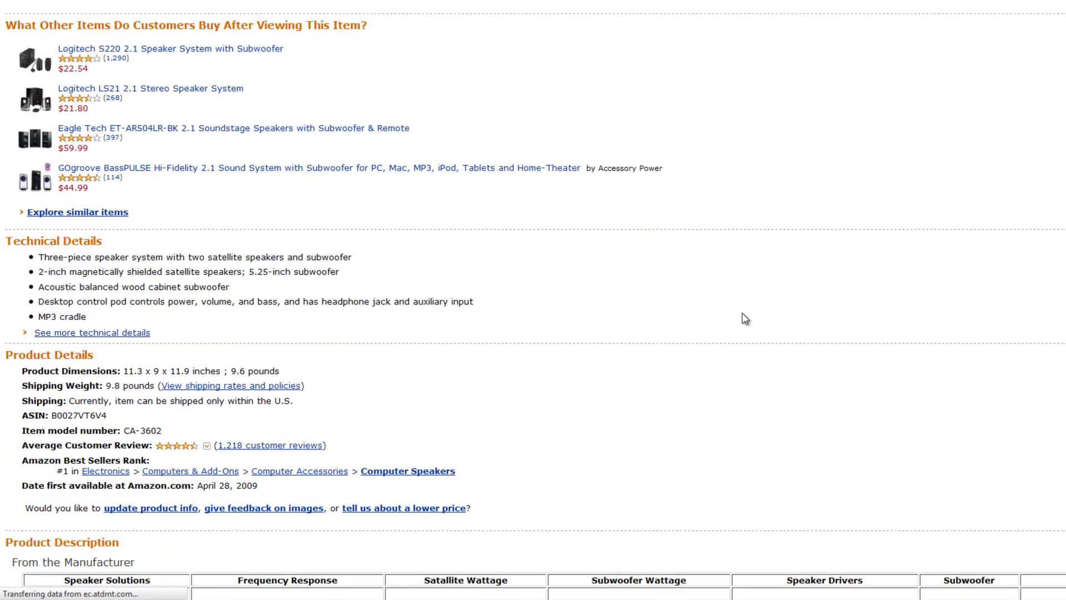
scroll(745, 319, "down", 1)
scroll(745, 319, "down", 3)
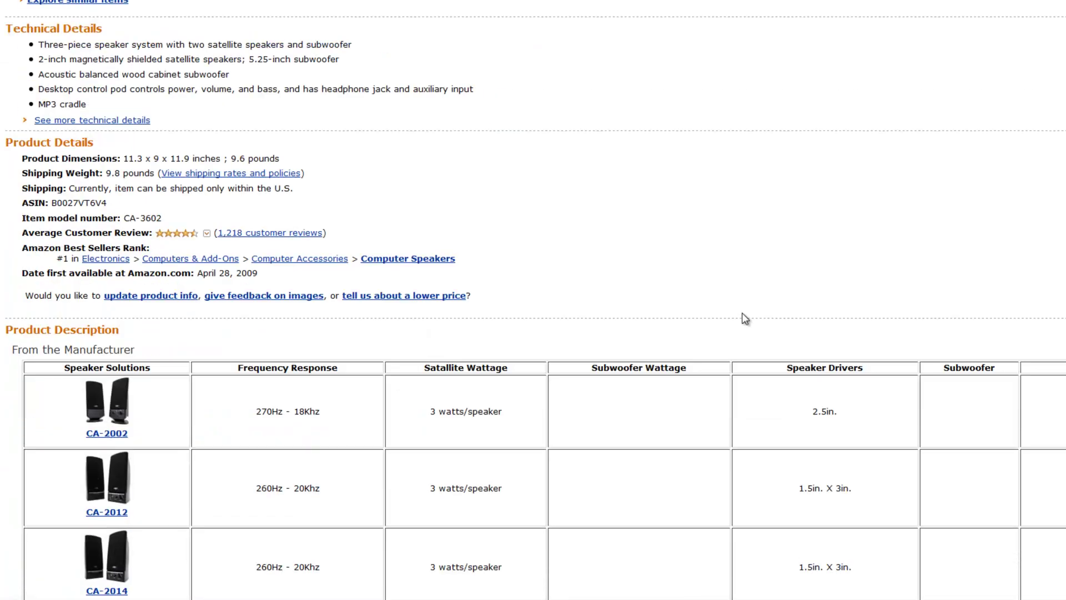
scroll(745, 319, "down", 17)
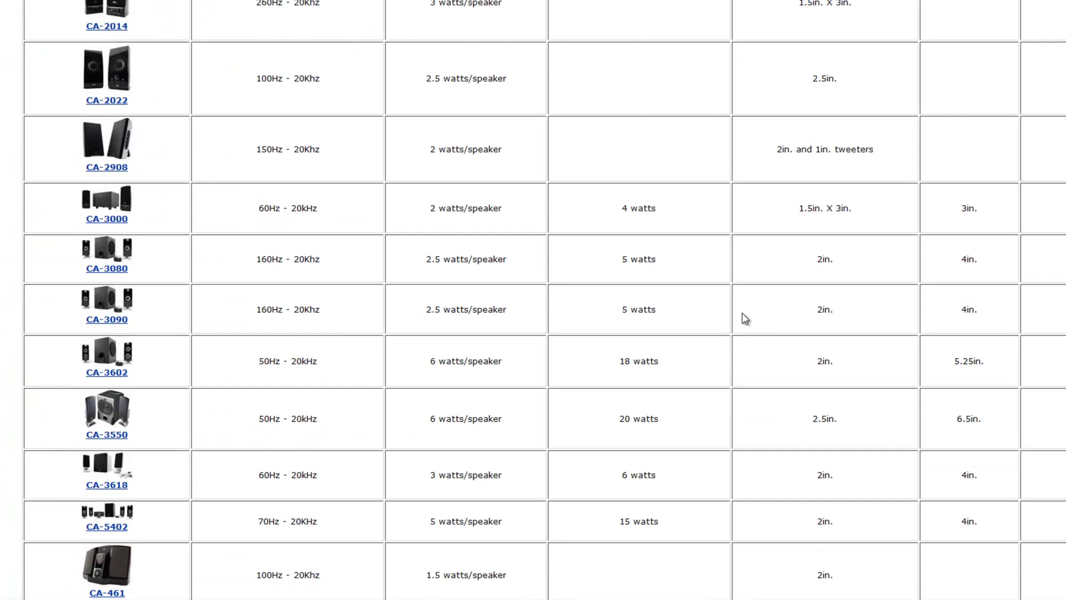
scroll(742, 314, "down", 18)
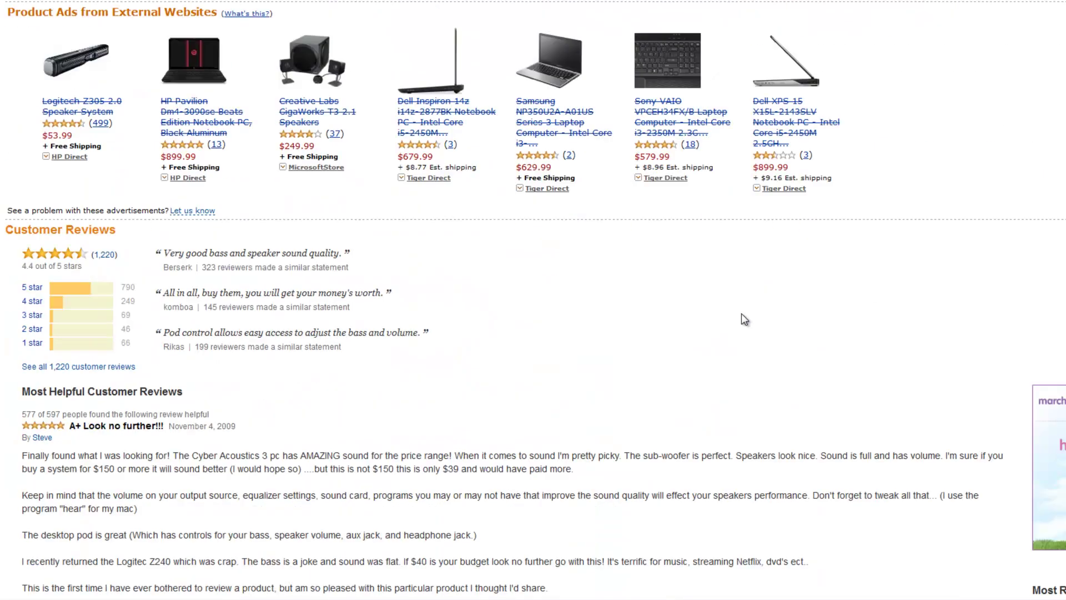
scroll(745, 319, "down", 15)
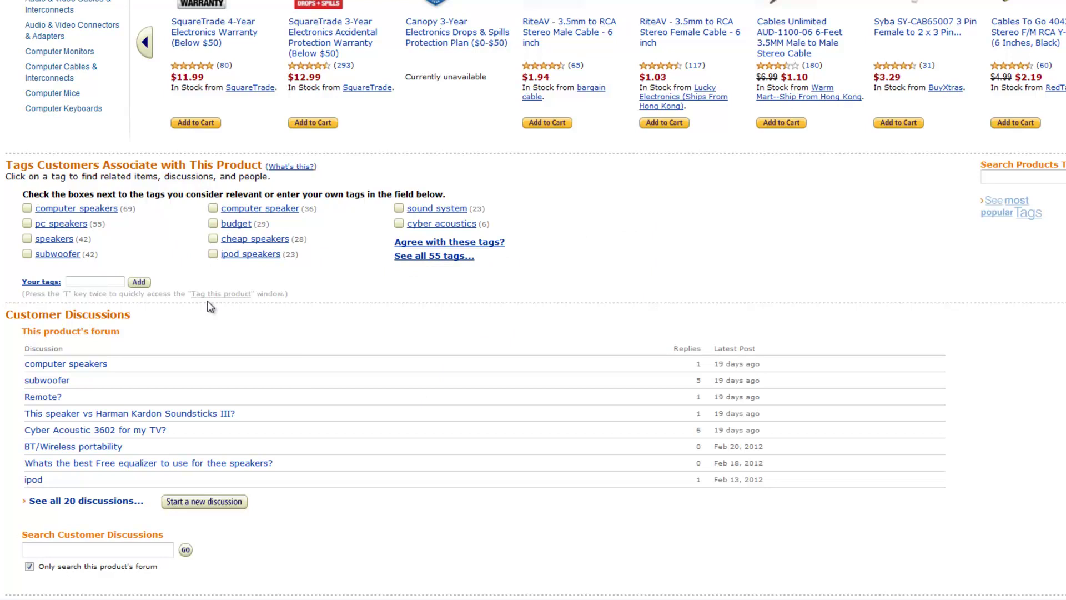
Append 'pc speakers', 'ipod speakers' and 'sound system' on separate lines, fixing a typo.
key("alt+Tab")
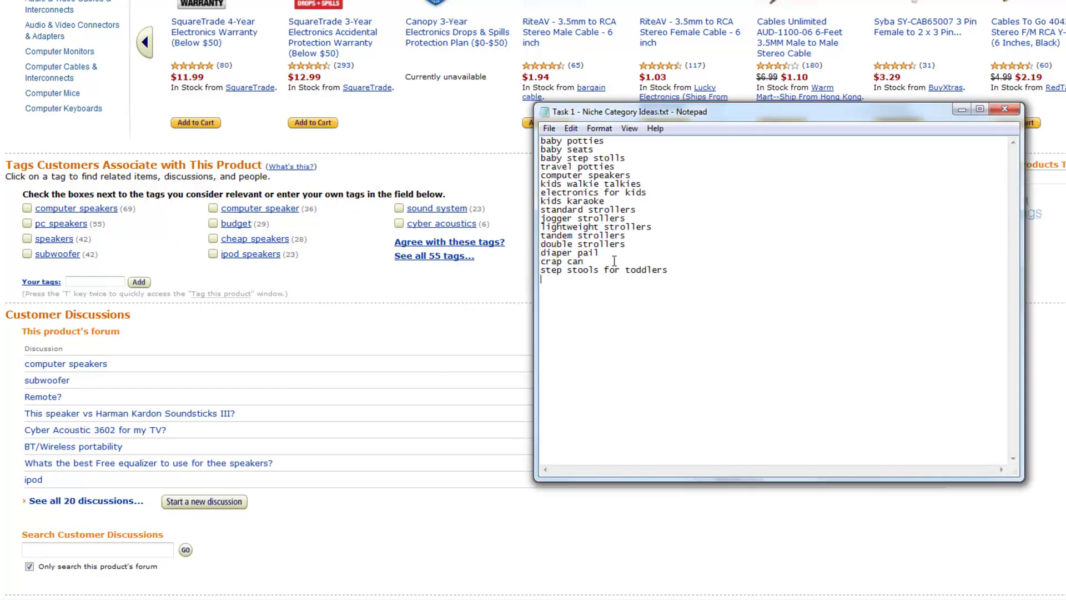
key("Return")
type("pc speakers")
key("Return")
type("ipod speakers")
key("Return")
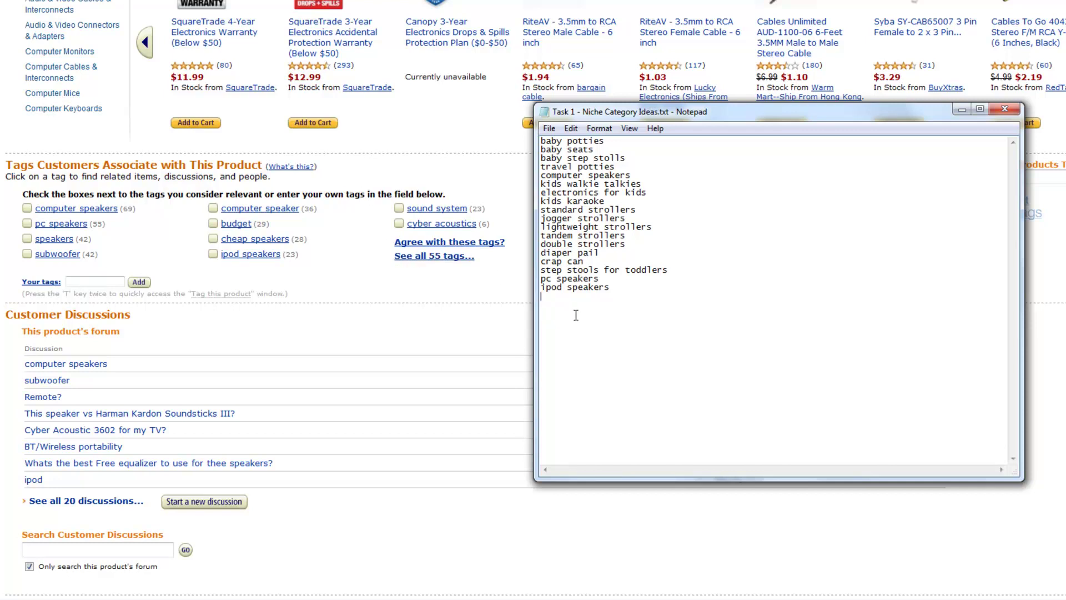
type("sound system")
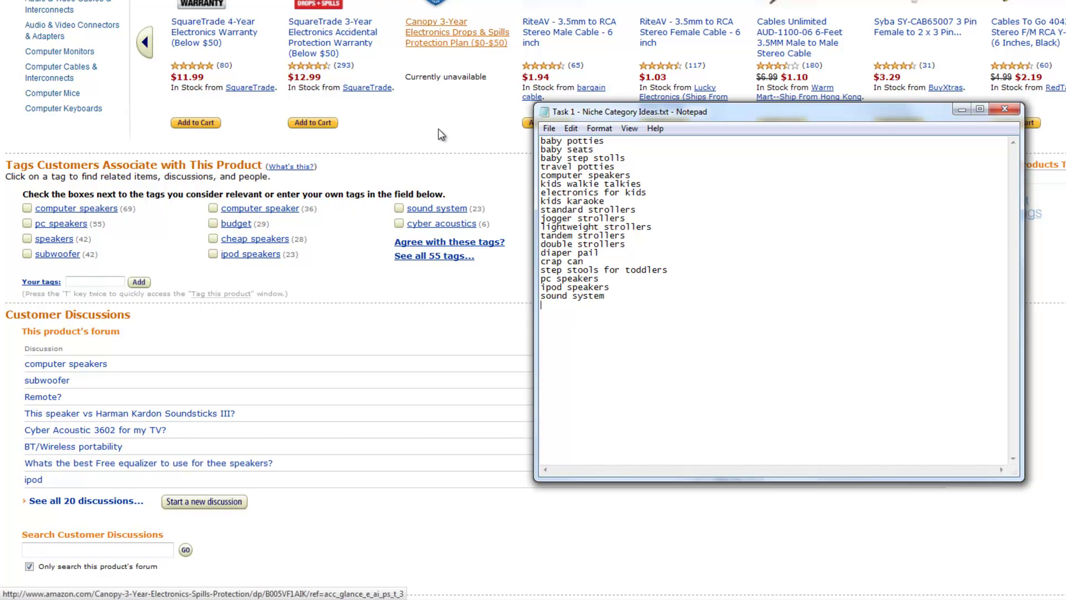
Show all 55 customer tags for the Cyber Acoustics speakers and scroll through the list.
left_click(438, 266)
left_click(438, 266)
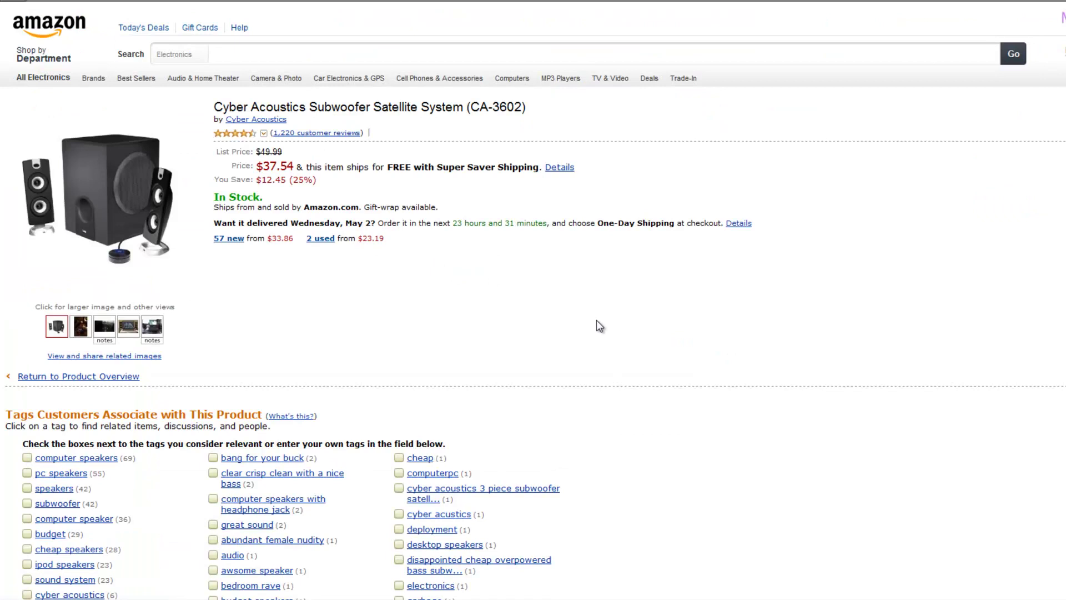
scroll(596, 321, "down", 3)
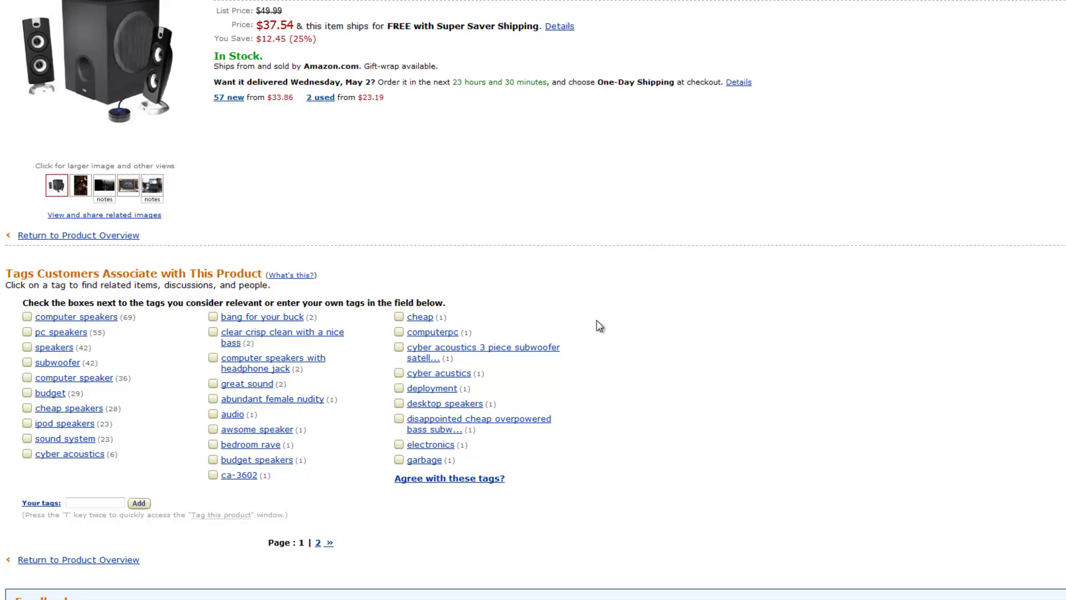
Add budget speakers, cheap speakers and desktop speakers as new lines below sound system in Notepad.
key("alt+Tab")
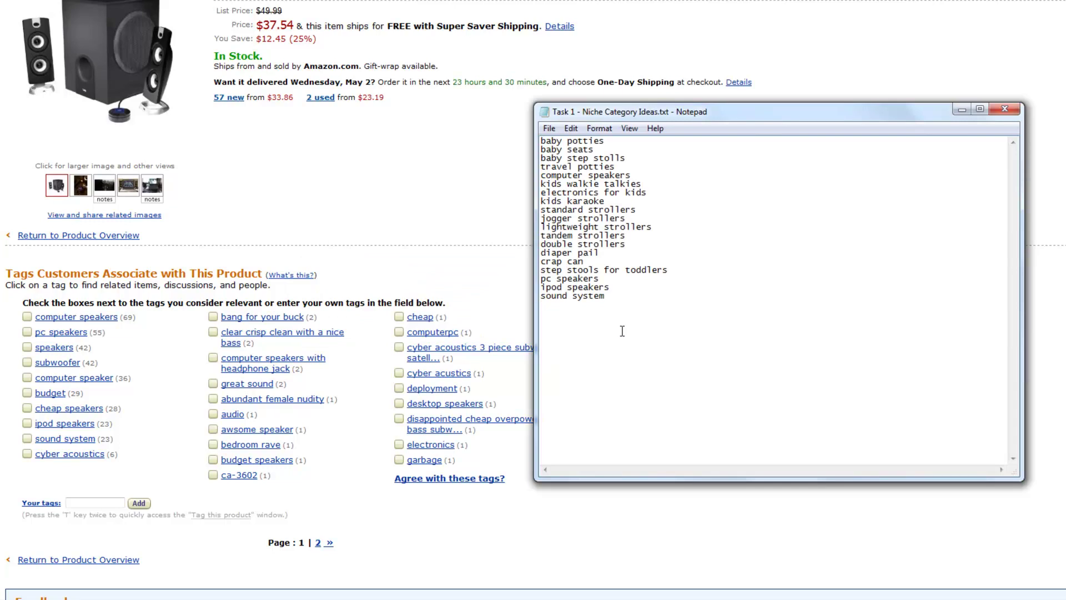
key("Return")
type("budget speakers")
key("Return")
type("cheap sp")
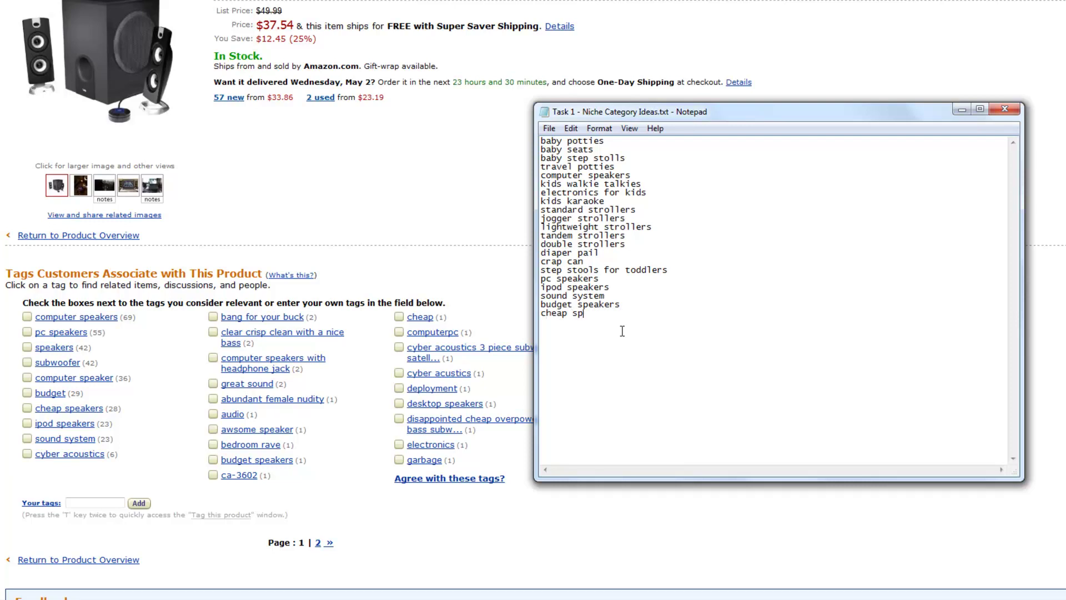
type("eakers")
key("Return")
type("desktop speakers")
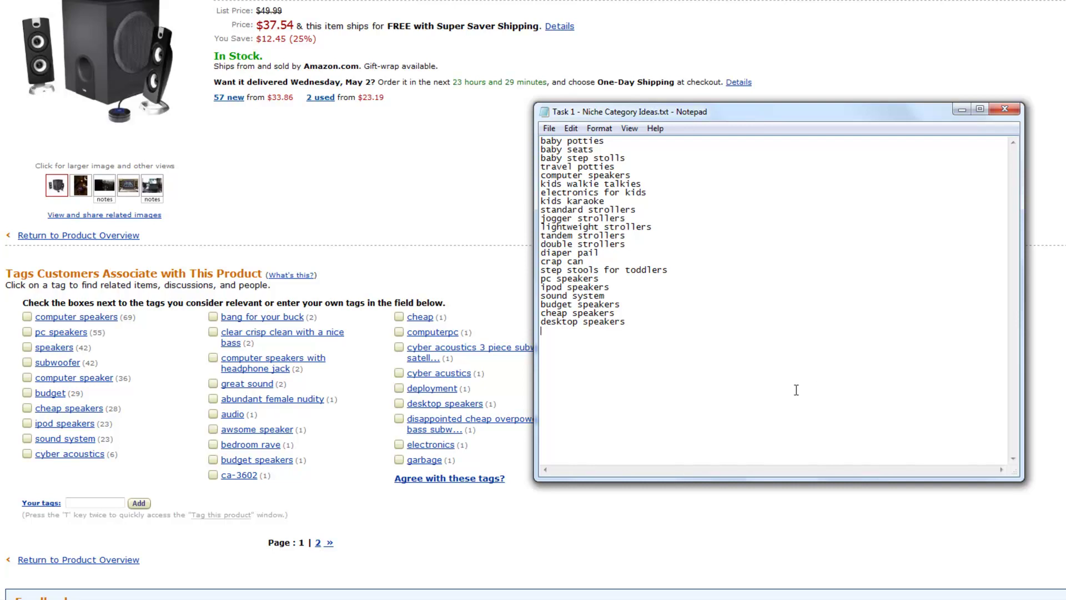
From Amazon's second tag page, add mp3 speakers, multimedia speakers and portable speakers to the Notepad list.
left_click(331, 544)
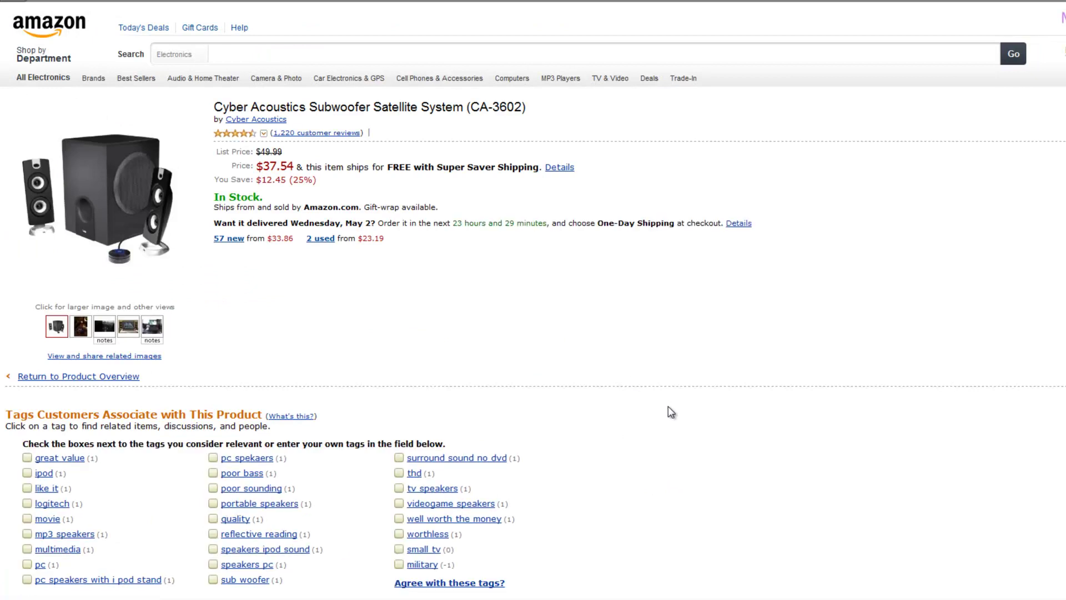
scroll(668, 407, "down", 1)
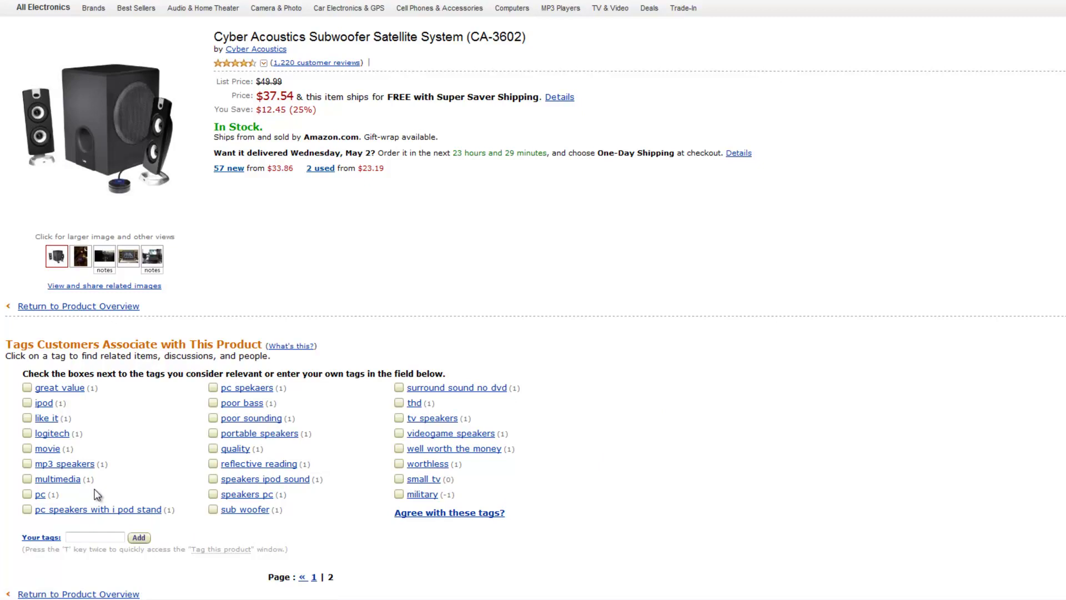
key("alt+Tab")
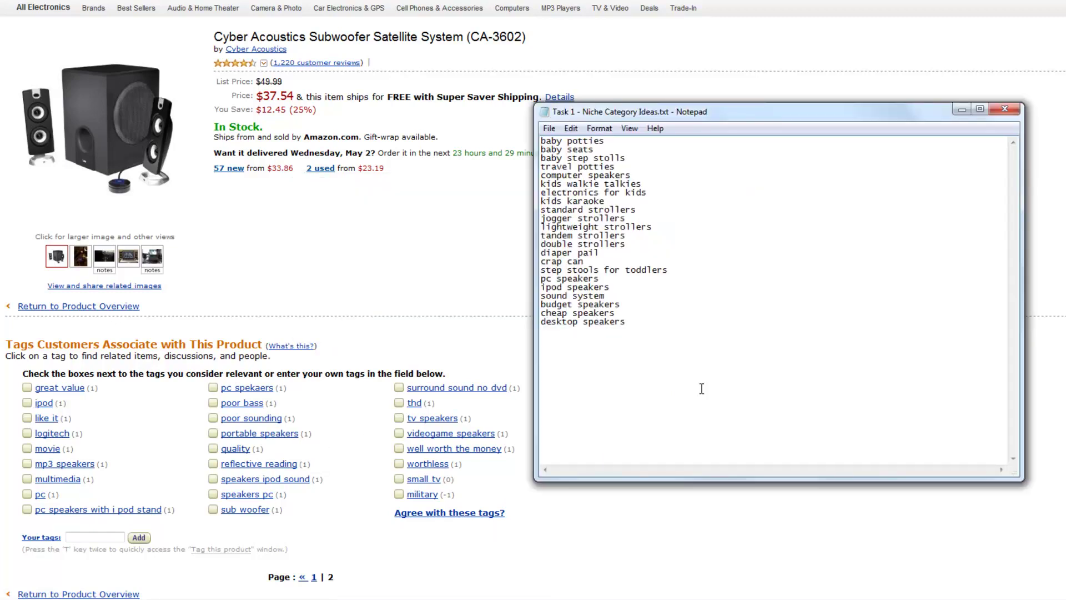
type("mp3 speakers")
key("Return")
type("multimeiia speakers")
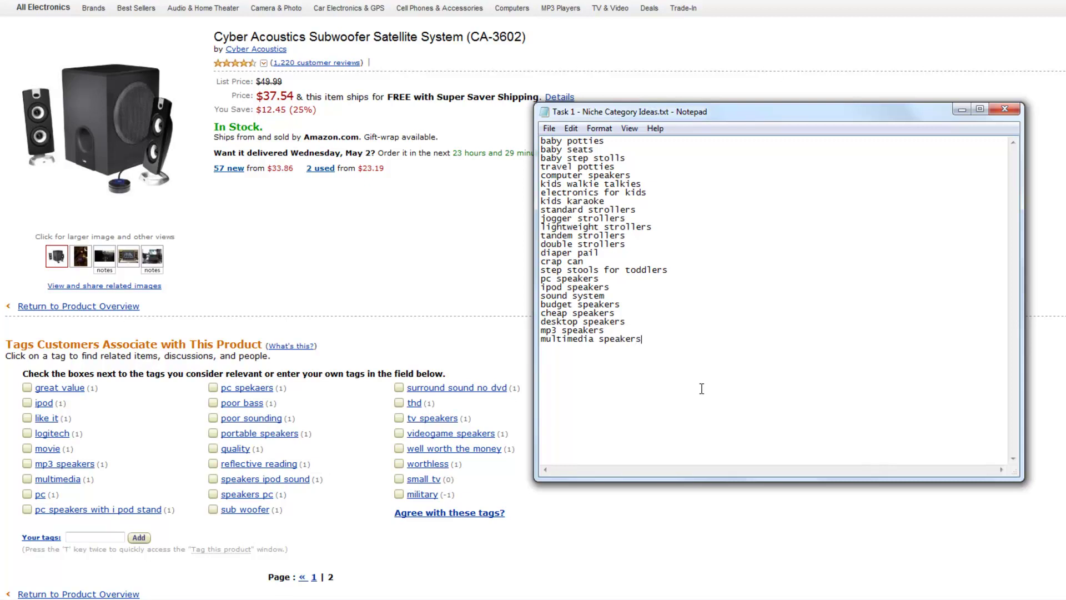
key("Return")
type("portable speakers")
left_click_drag(617, 201, 545, 194)
Return to Amazon Best Sellers and go through Toys & Games to the Kids' Karaoke Products list.
left_click(544, 194)
left_click(456, 241)
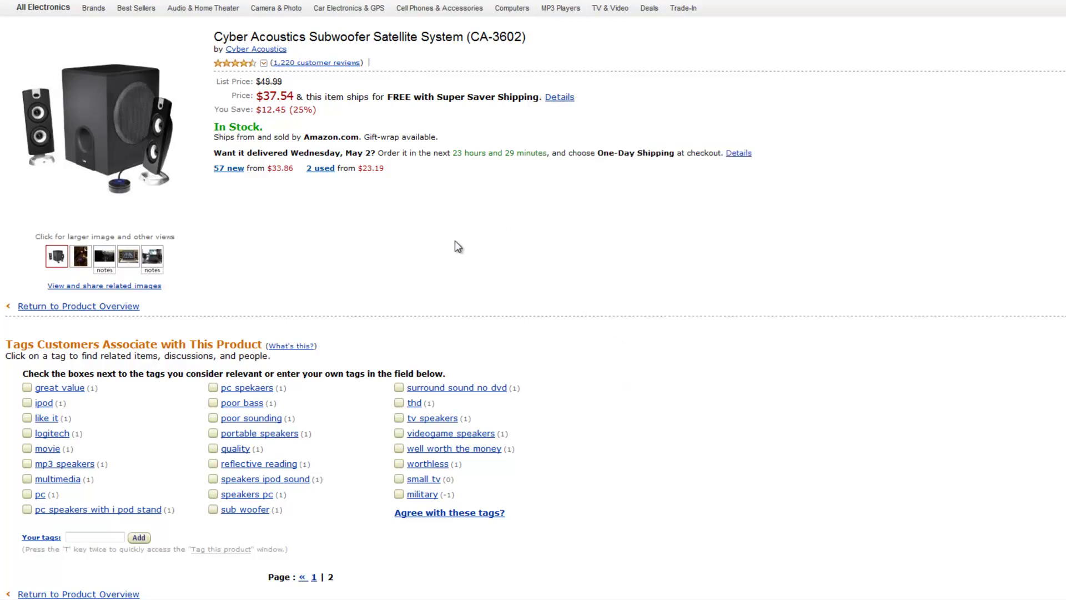
scroll(561, 285, "up", 2)
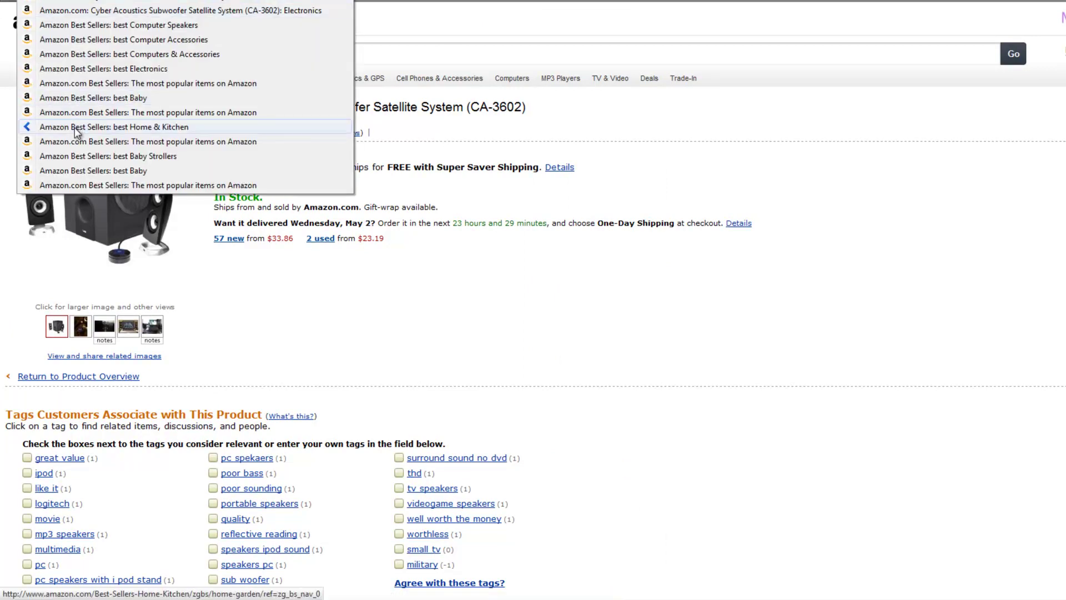
left_click(95, 84)
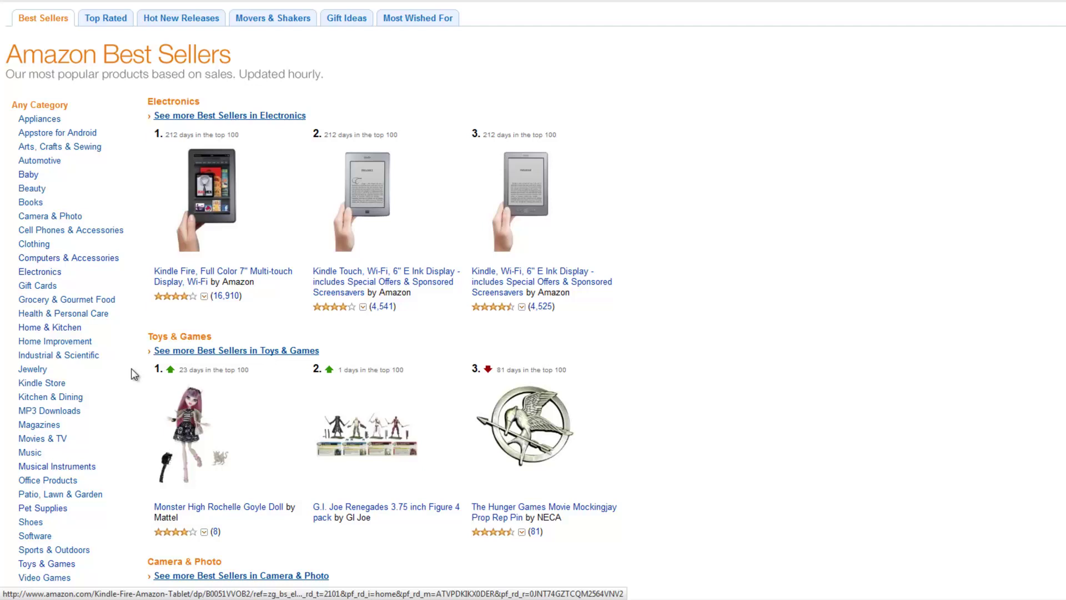
left_click(64, 564)
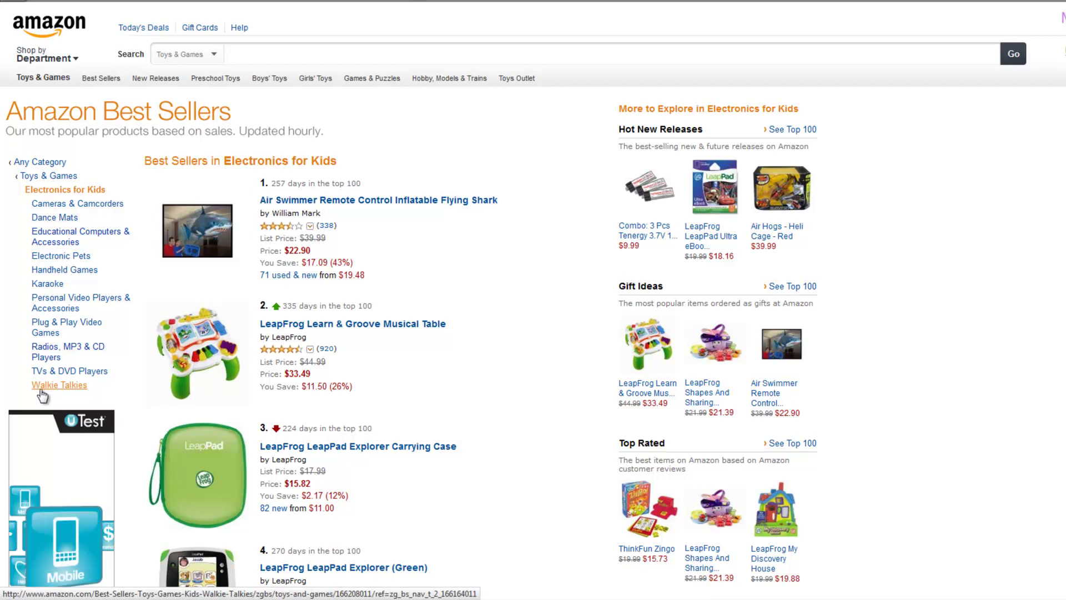
left_click(47, 284)
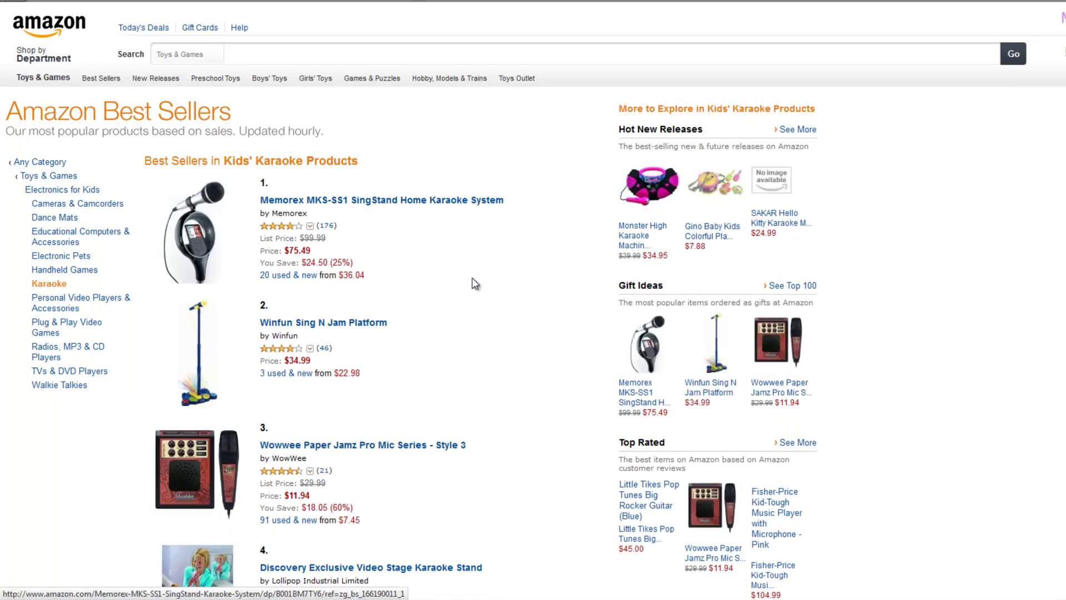
Open the Memorex MKS-SS1 SingStand product page and highlight its karaoke category path.
left_click(406, 203)
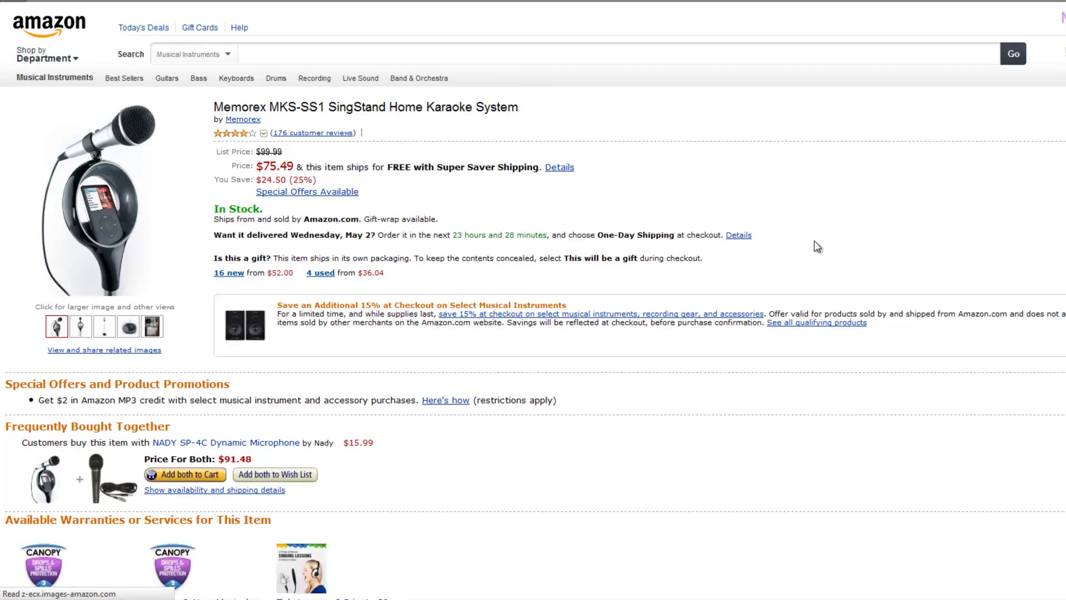
scroll(803, 263, "down", 6)
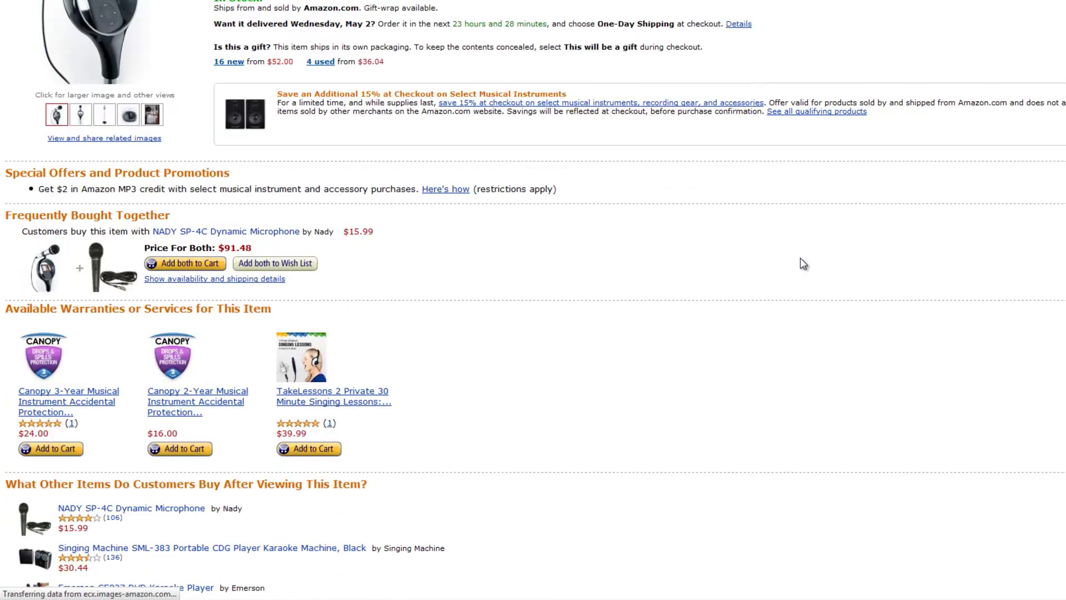
scroll(802, 261, "down", 5)
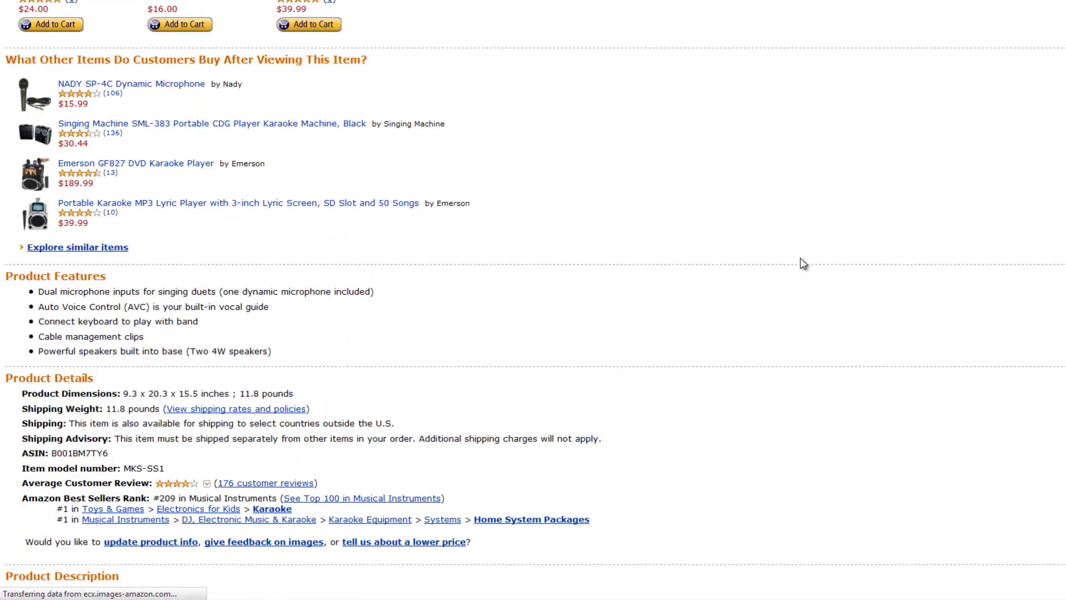
scroll(803, 264, "down", 1)
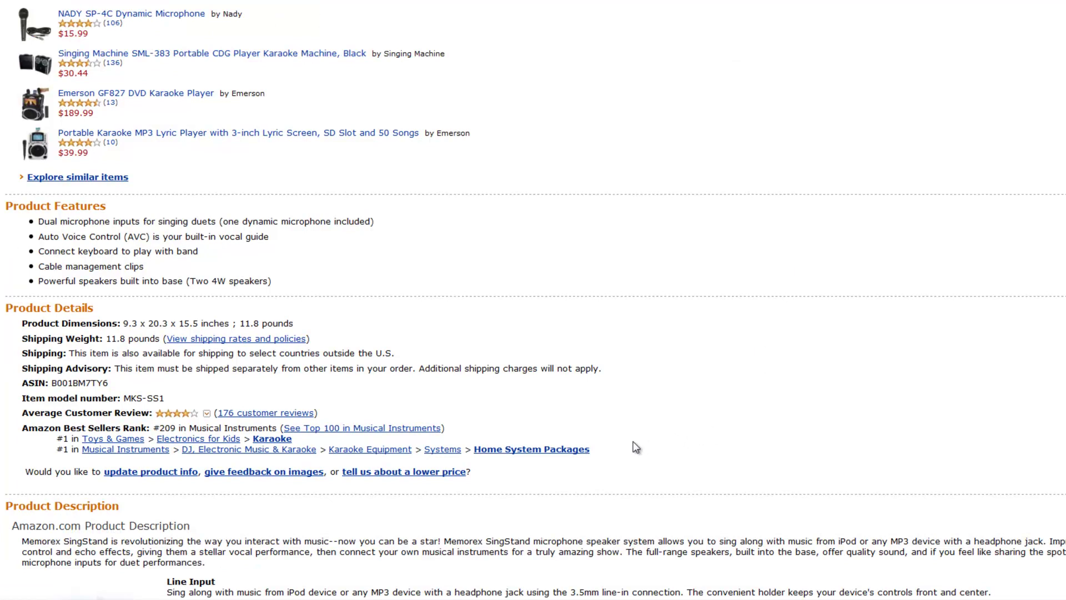
left_click_drag(591, 449, 642, 450)
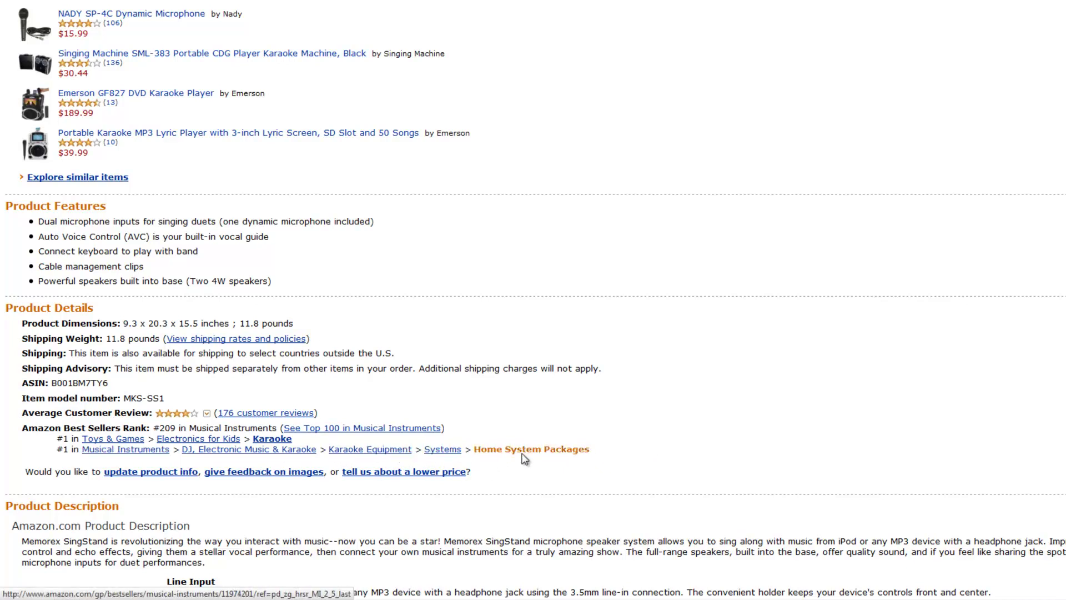
Scroll down to the product's customer tags, including karaoke, microphone and singing machine.
scroll(696, 365, "down", 1)
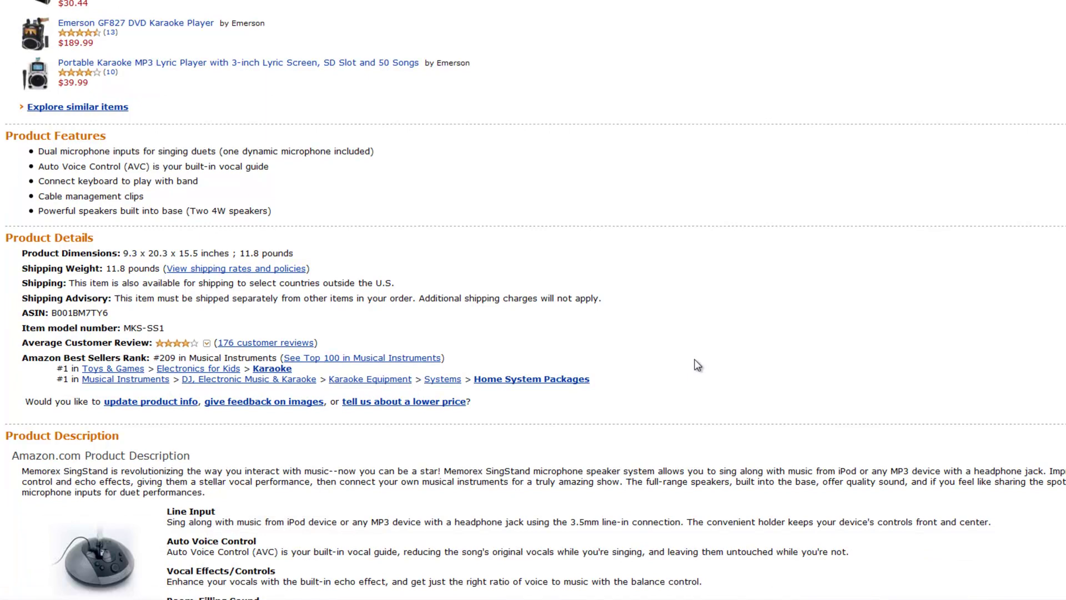
scroll(697, 364, "down", 15)
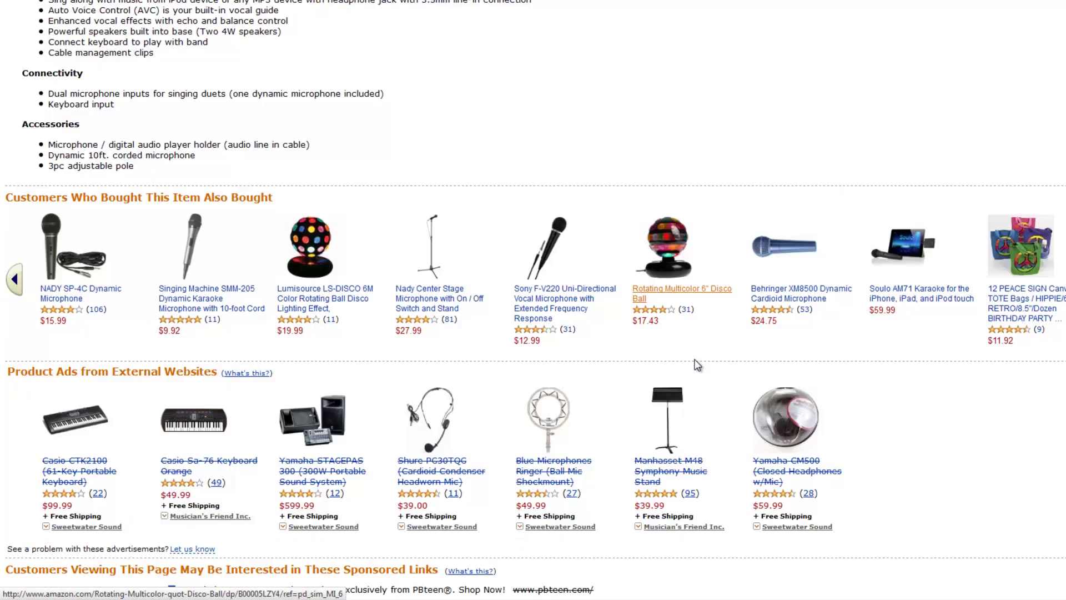
scroll(697, 365, "down", 3)
scroll(697, 365, "down", 4)
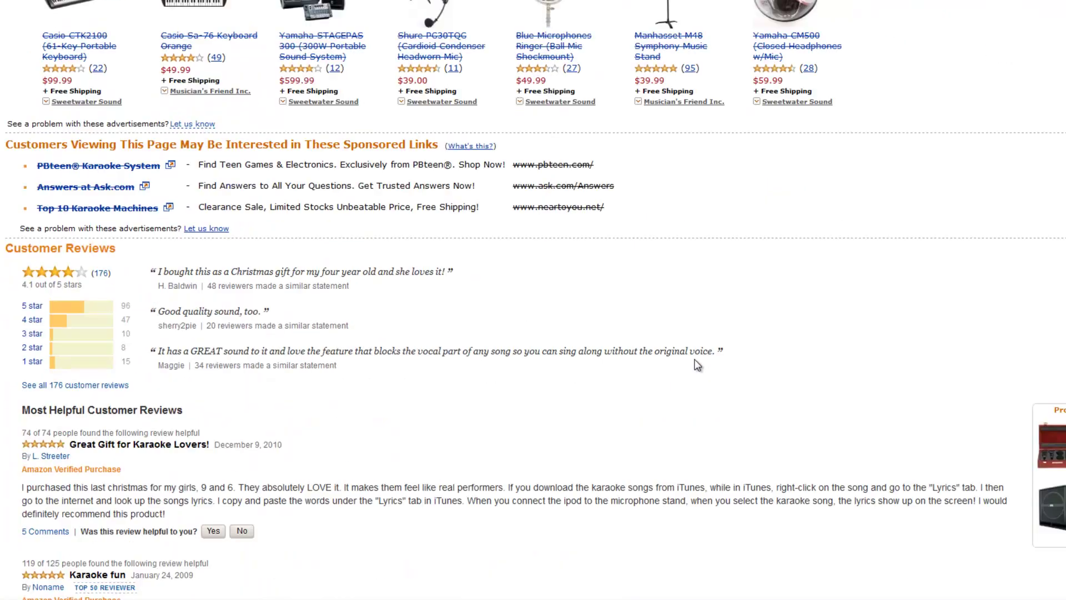
scroll(698, 365, "down", 4)
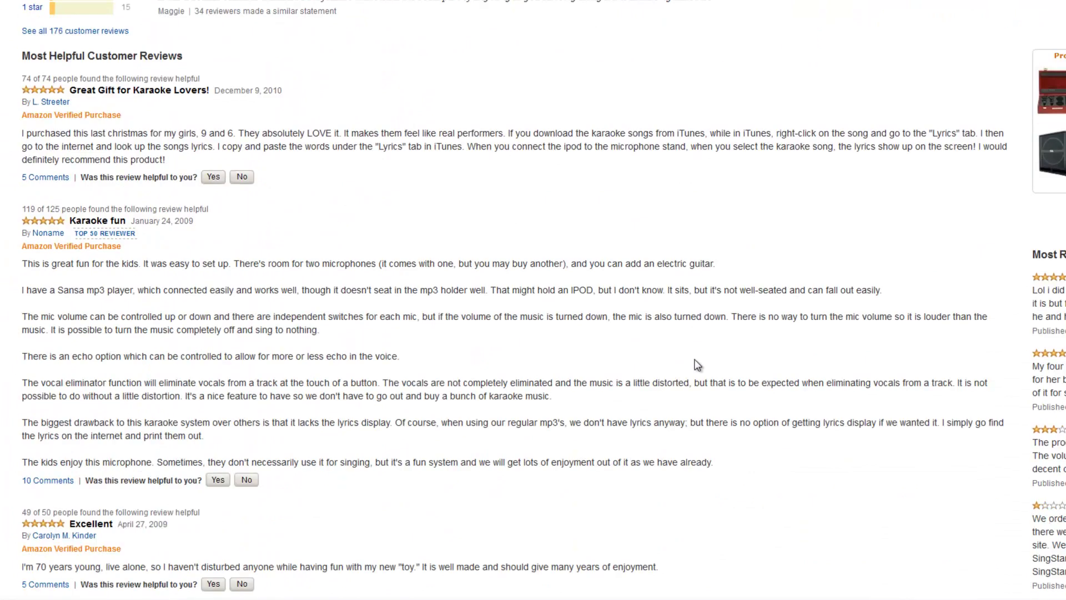
scroll(698, 365, "down", 2)
scroll(698, 365, "down", 5)
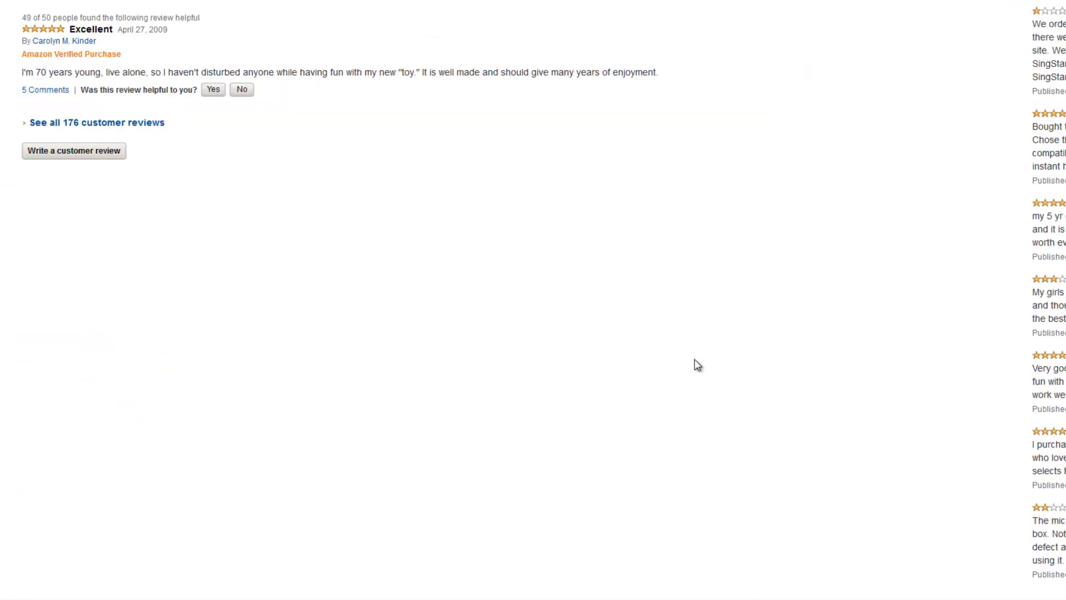
scroll(697, 364, "down", 4)
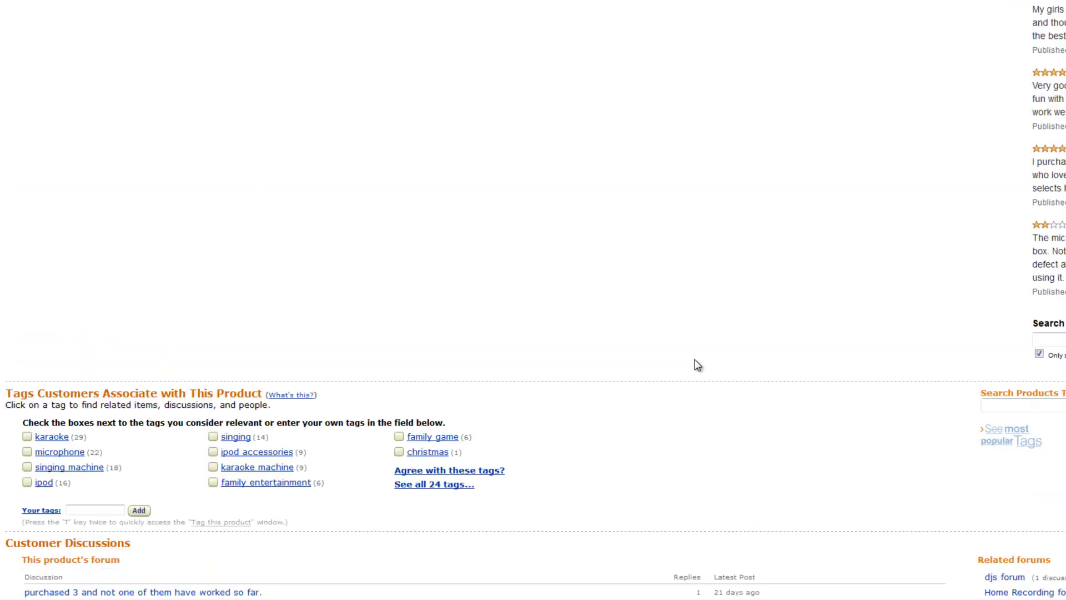
scroll(697, 364, "down", 1)
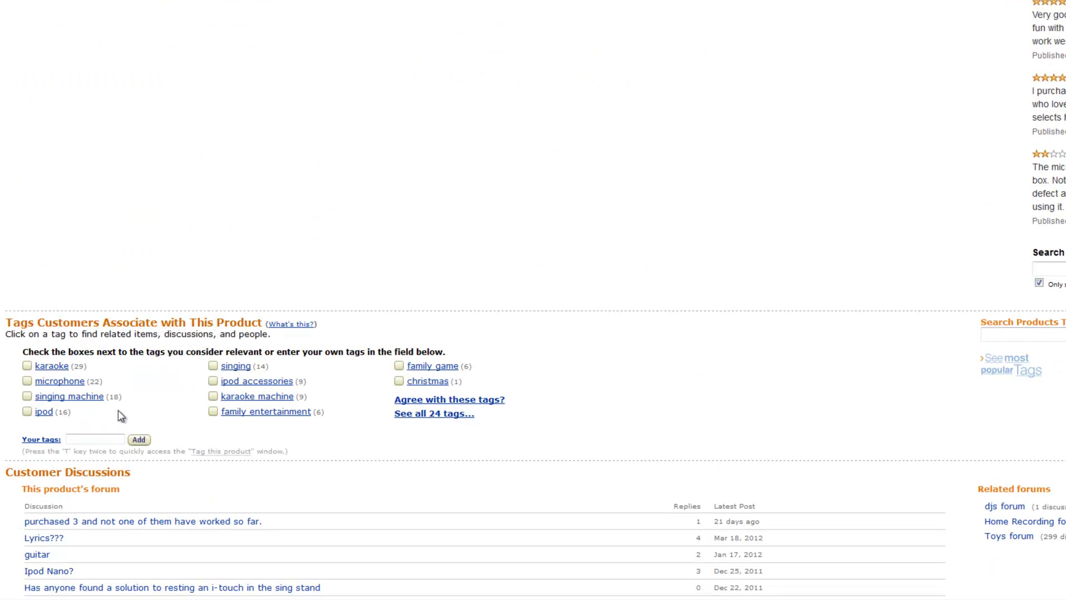
Add singing machine and karaoke machine on new lines after portable speakers in Notepad.
key("alt+Tab")
left_click(642, 349)
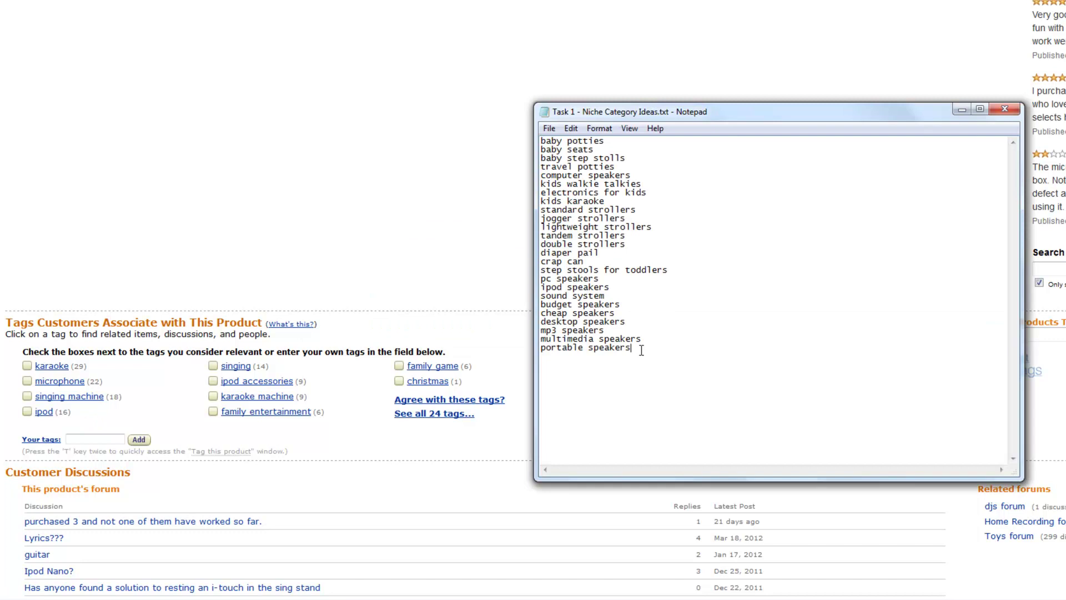
type("sing")
key("BackSpace")
type("ging machine")
key("Return")
type("karaoke m")
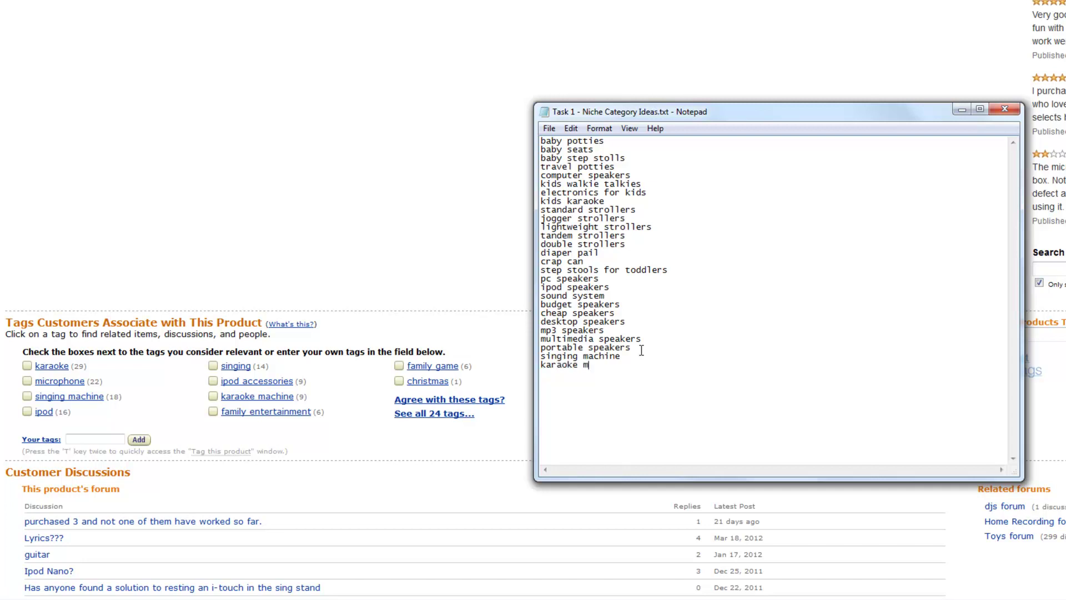
type("achine")
Show all 24 Memorex SingStand customer tags, then select the niche terms back in Notepad.
left_click(437, 415)
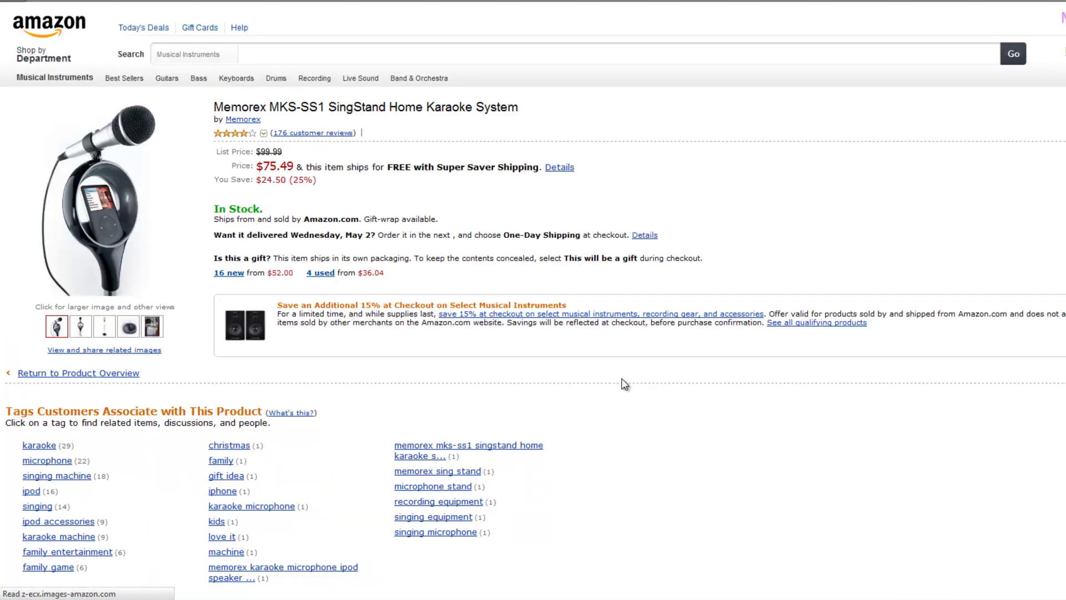
scroll(625, 384, "down", 3)
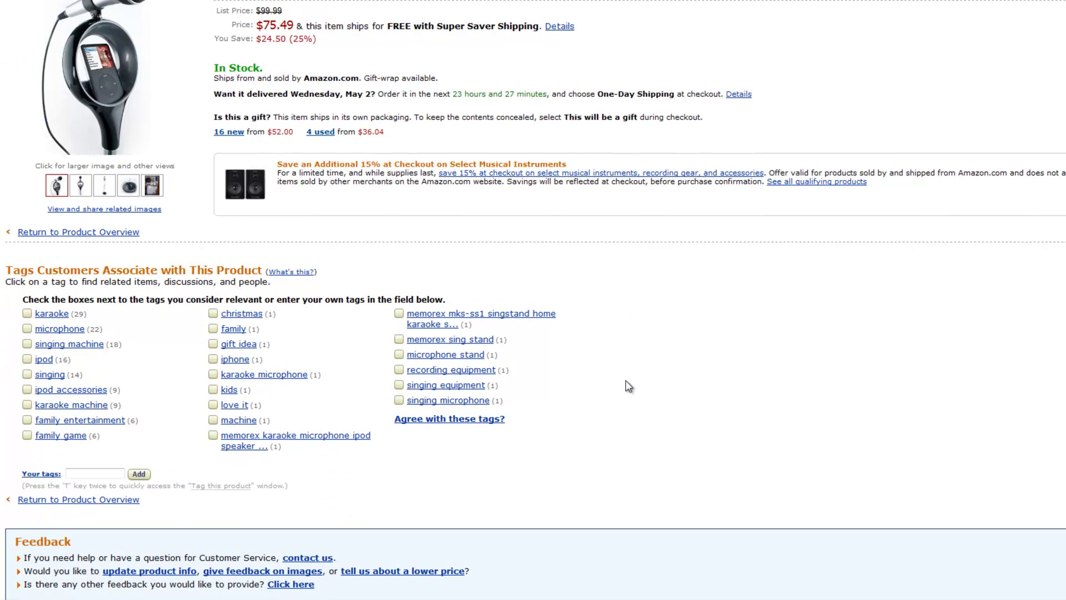
key("alt+Tab")
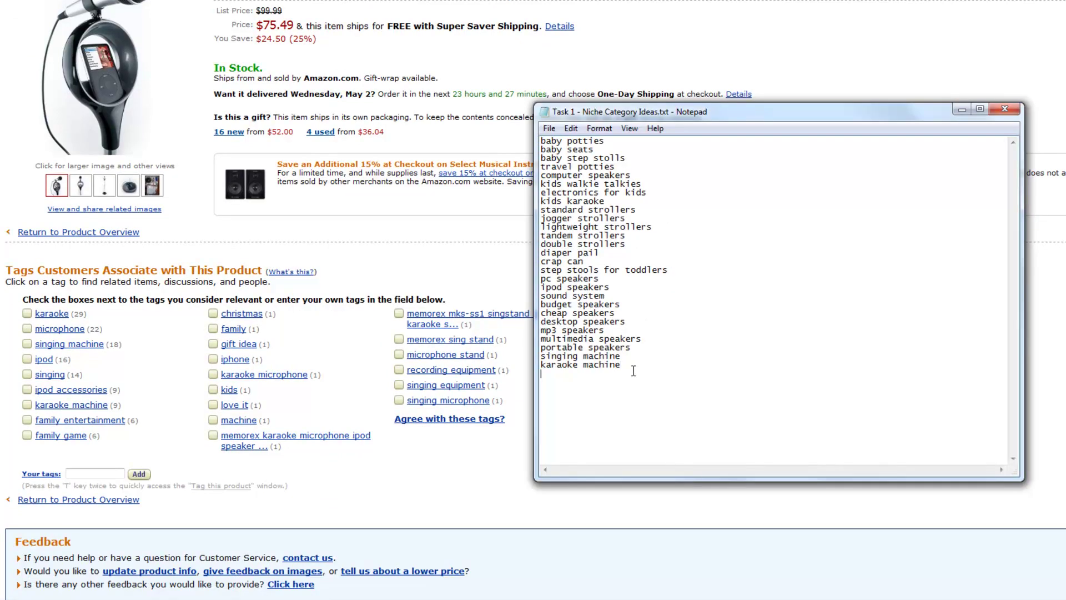
mouse_move(635, 368)
left_mouse_down()
mouse_move(562, 322)
mouse_move(556, 203)
mouse_move(538, 142)
mouse_move(617, 149)
mouse_move(616, 352)
mouse_move(642, 367)
left_mouse_up()
Select and review sections of the niche list, from baby potties through karaoke machine.
left_click(542, 140)
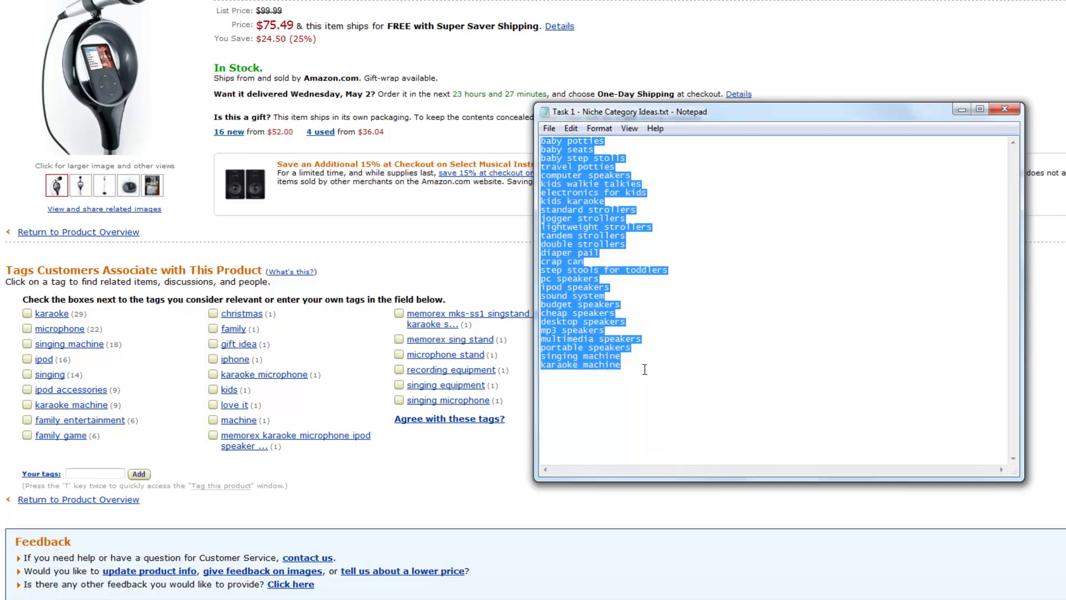
left_click(633, 371)
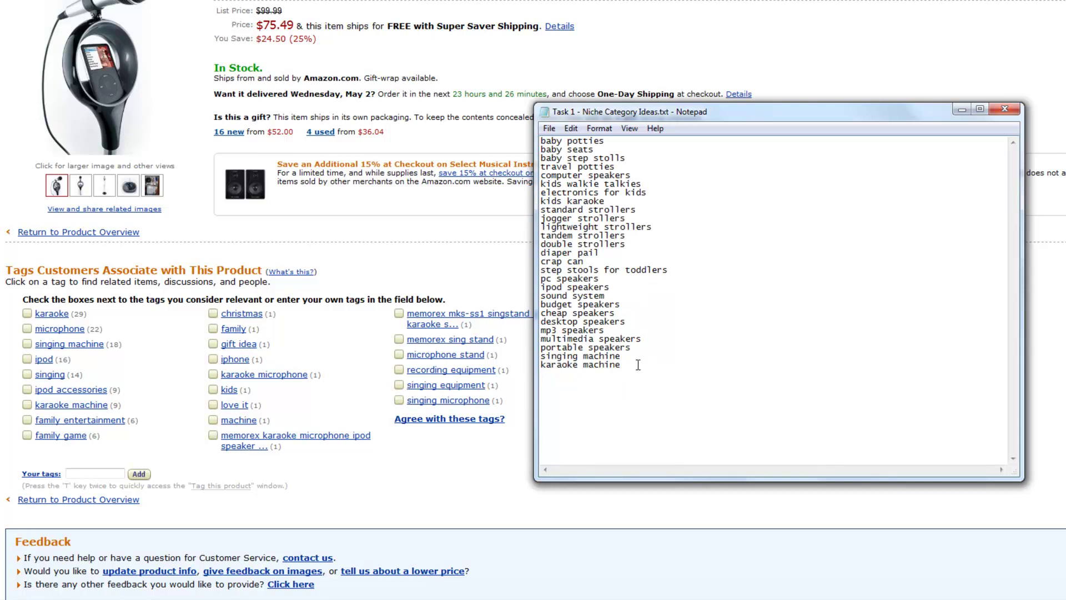
left_click_drag(637, 364, 593, 270)
left_click_drag(541, 140, 643, 293)
left_click_drag(633, 237, 633, 371)
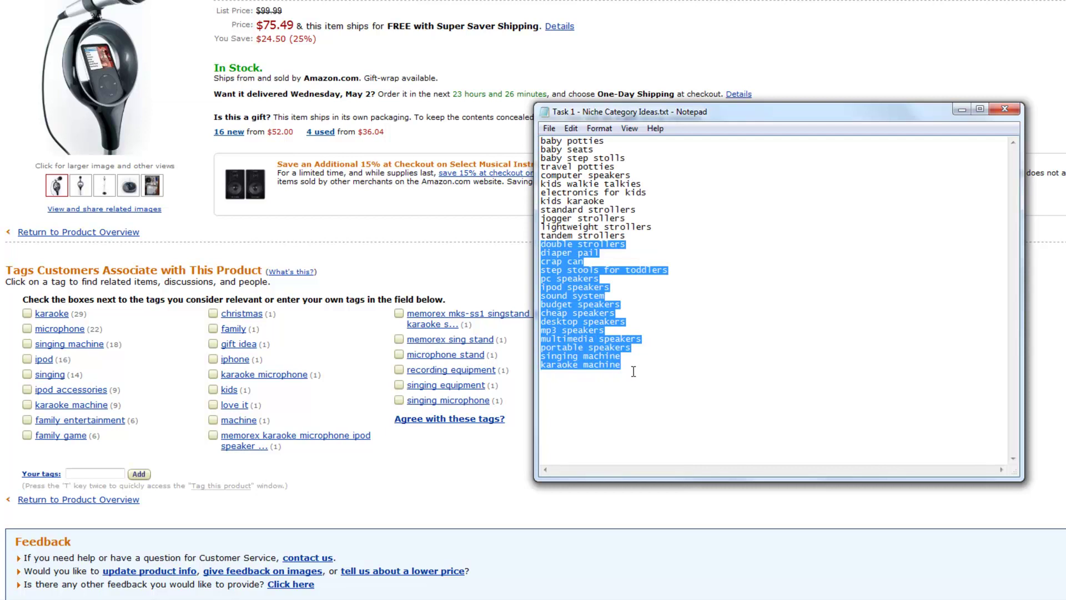
Check the karaoke entries and place the caret on the empty line below karaoke machine.
left_click(597, 379)
left_click(553, 377)
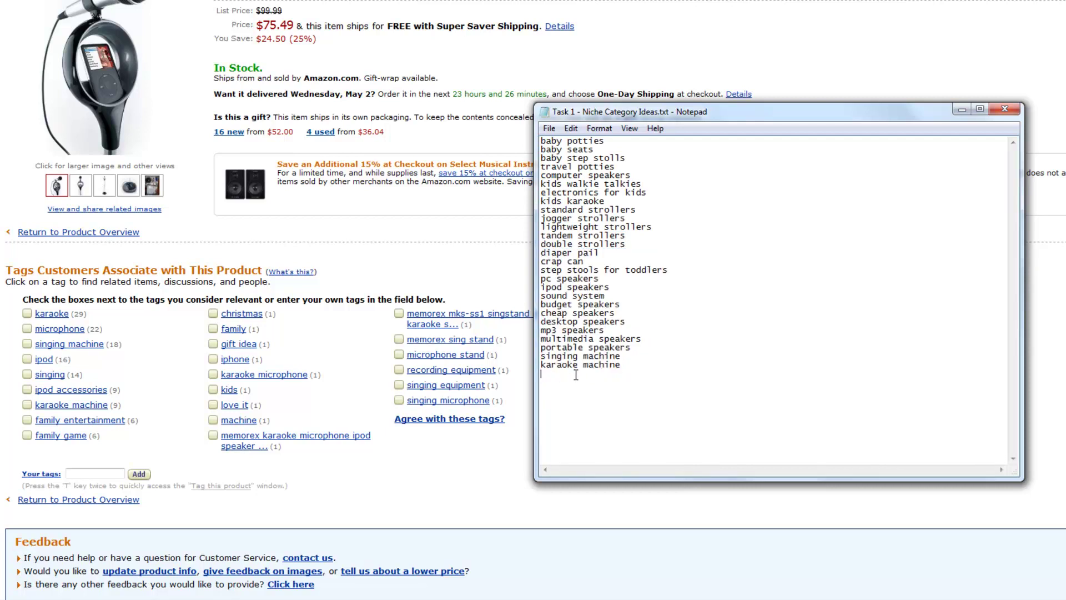
left_click_drag(644, 370, 562, 389)
left_click_drag(622, 368, 540, 377)
left_click(628, 367)
left_click_drag(628, 368, 557, 394)
left_click(552, 382)
left_click_drag(633, 366, 541, 367)
left_click(544, 374)
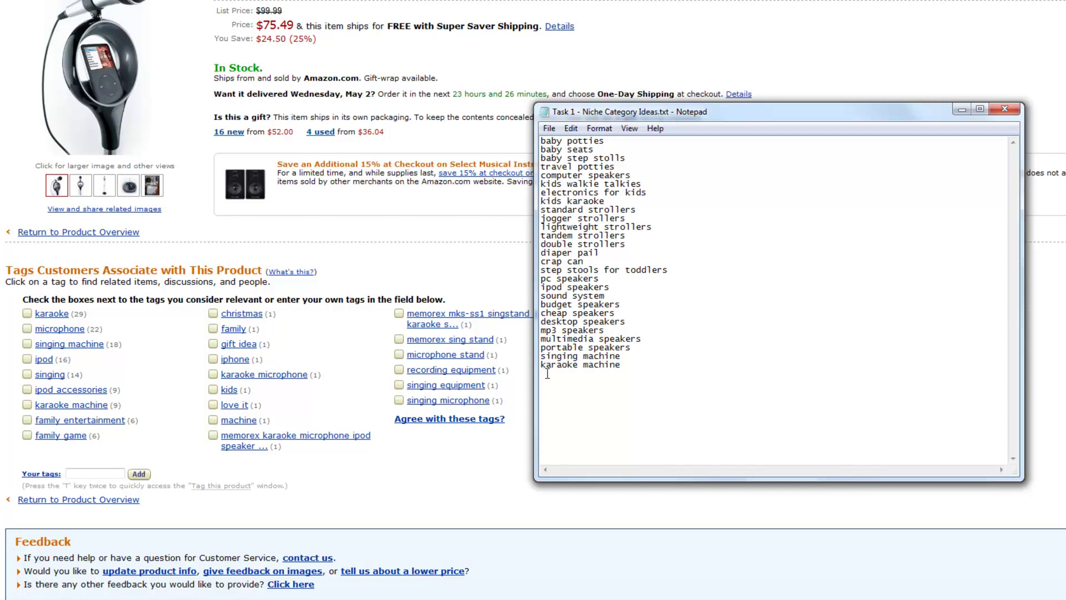